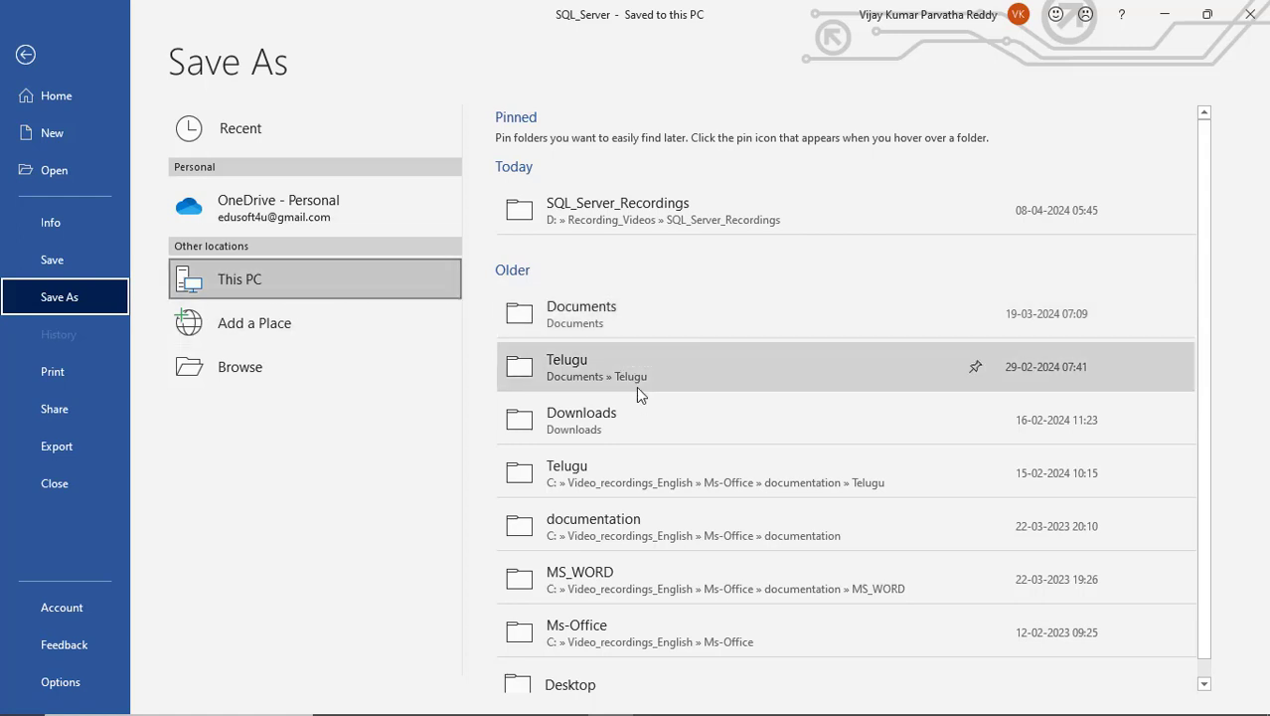
- Save a copy in SQL_Server_Recordings, appending '_2' to make the file name SQL_Server_2
scroll(636, 386, down, 1)
click(293, 368)
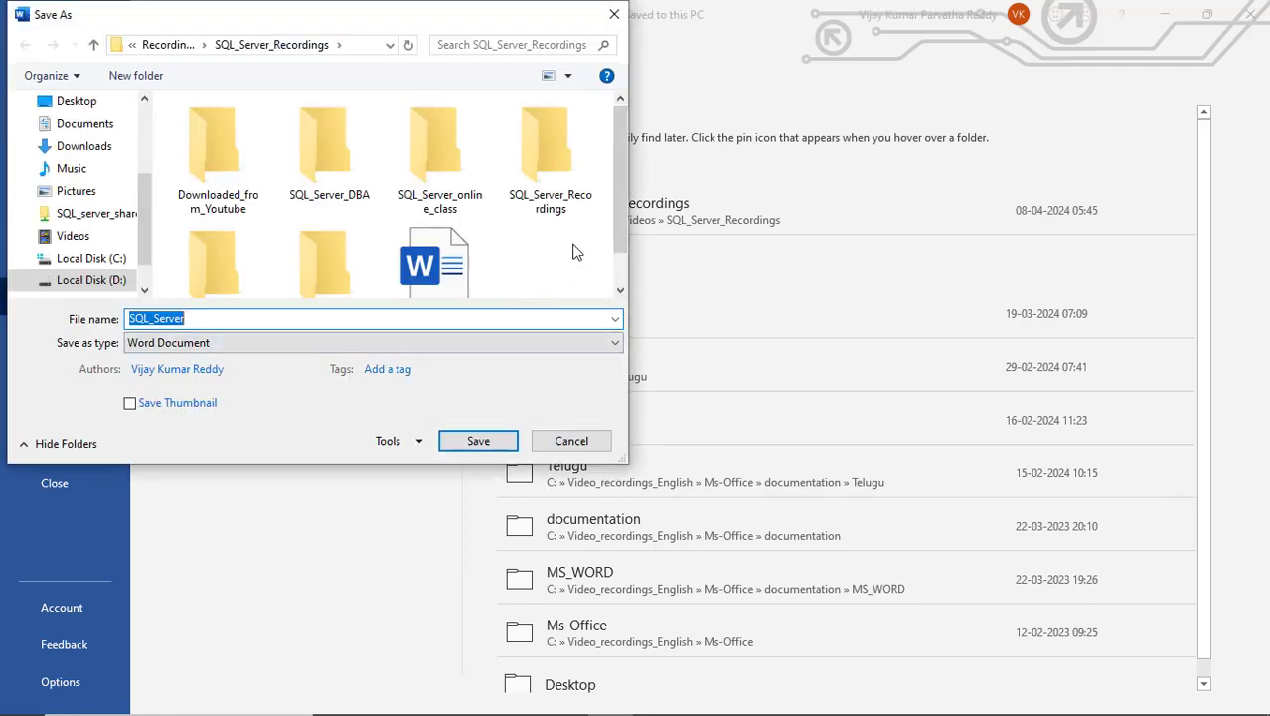
drag(615, 189, 618, 253)
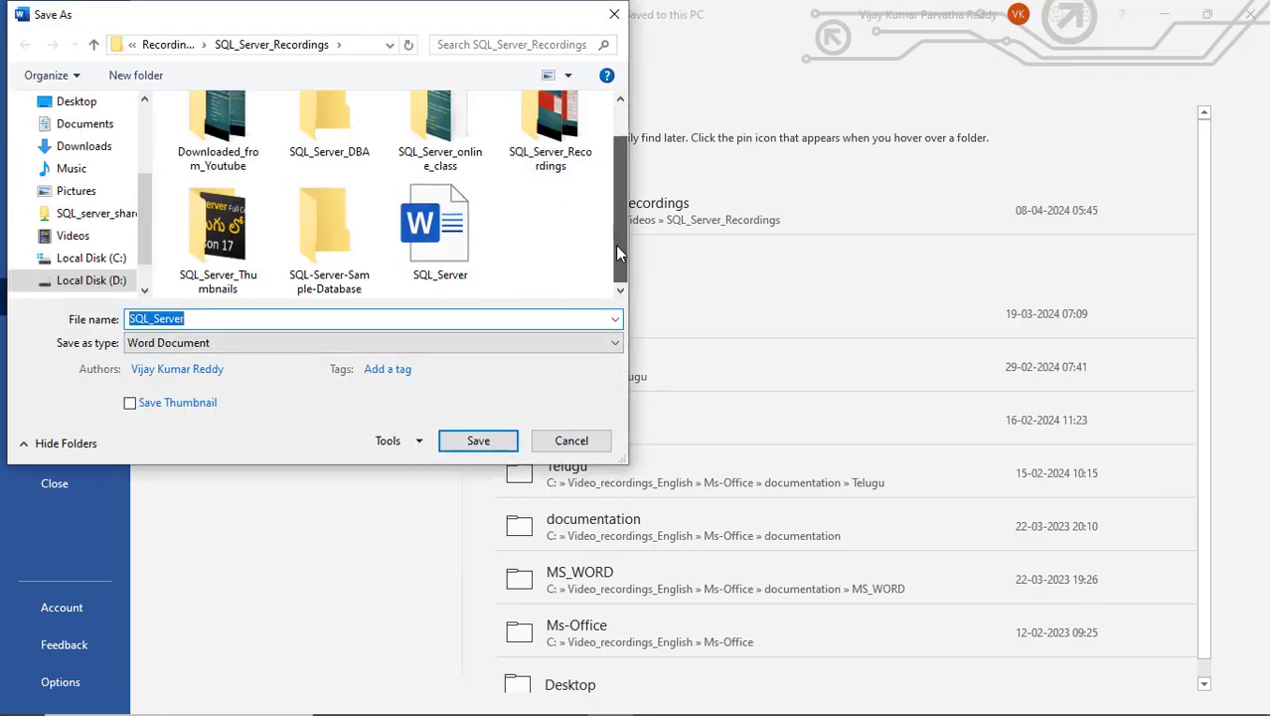
click(317, 320)
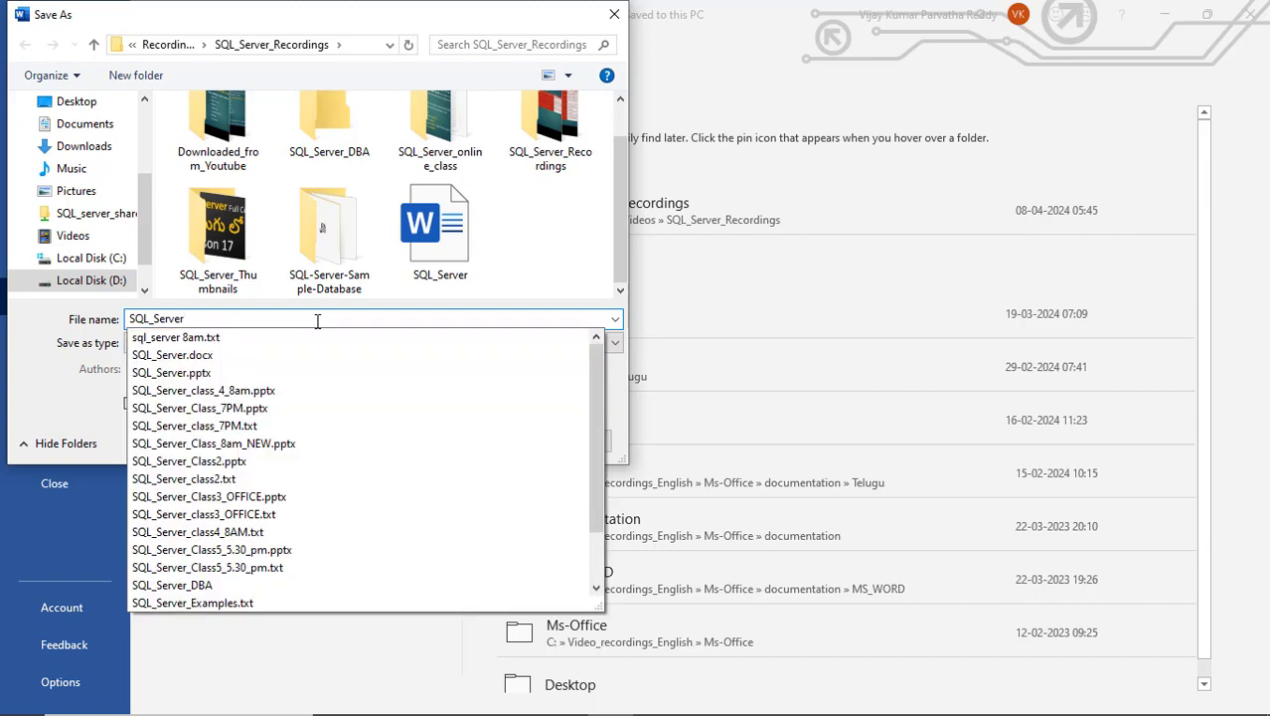
text(_2)
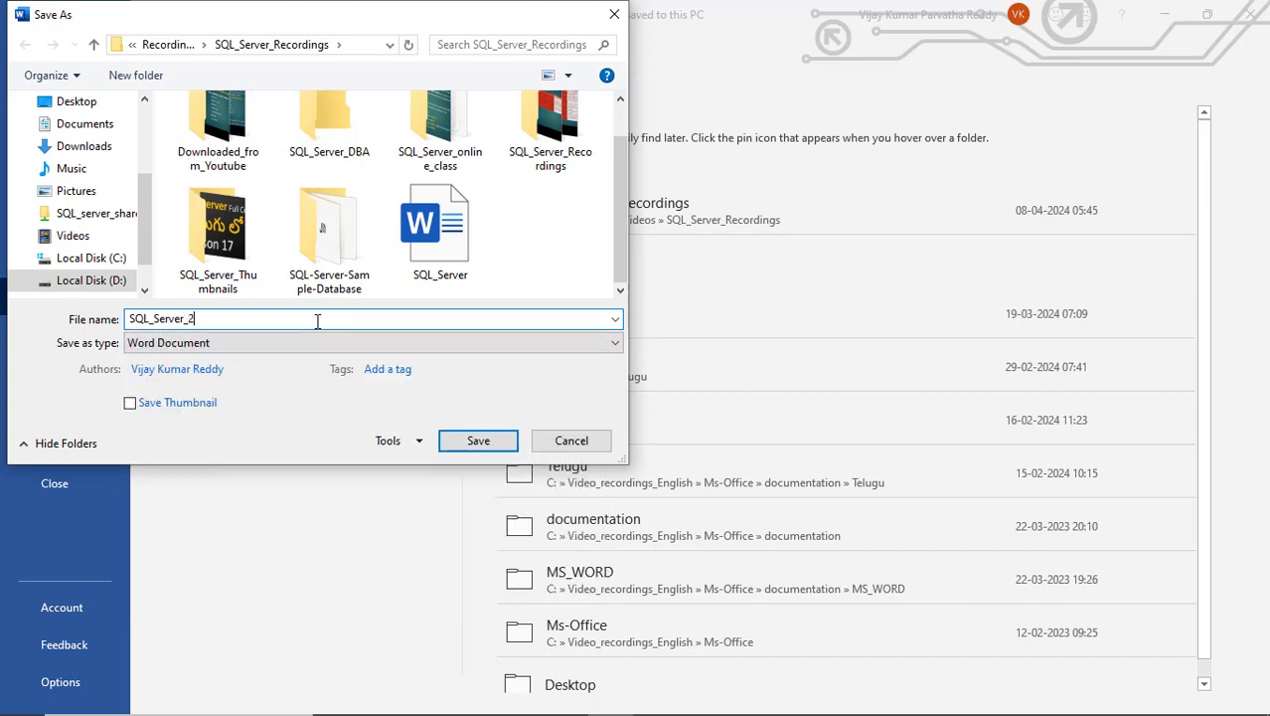
click(478, 442)
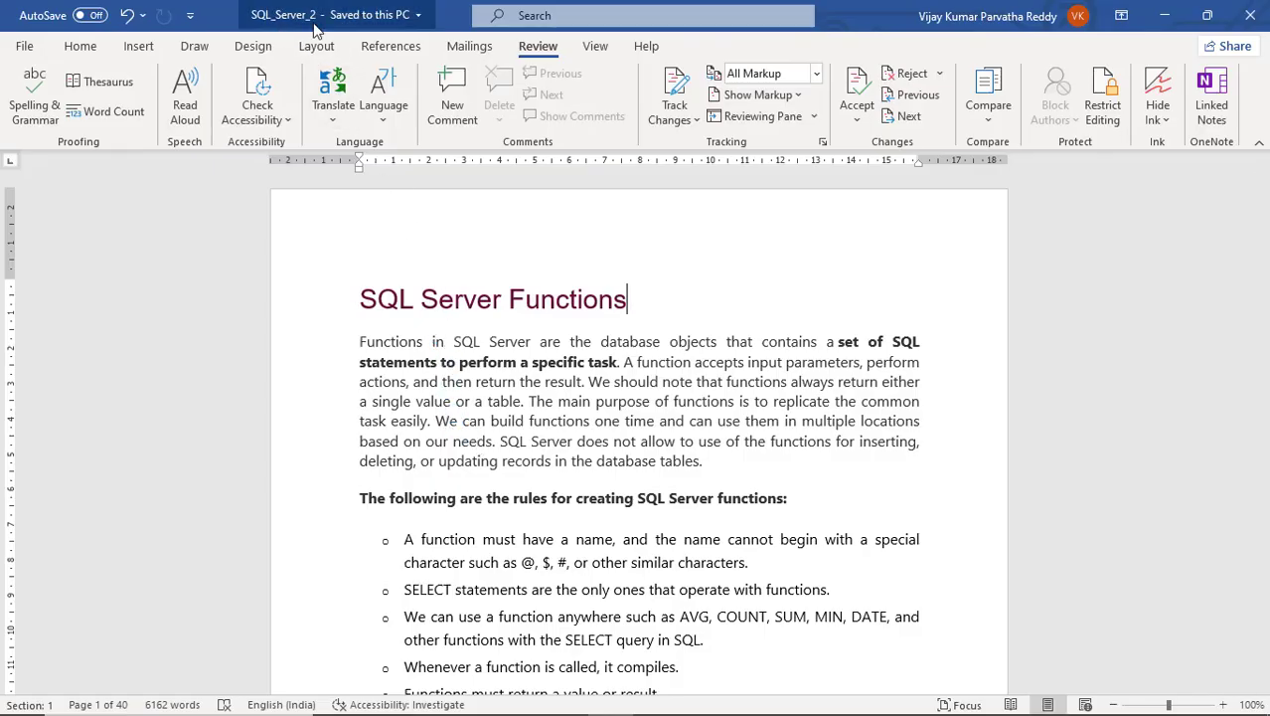
- Delete the first rule bullet from the document
click(635, 306)
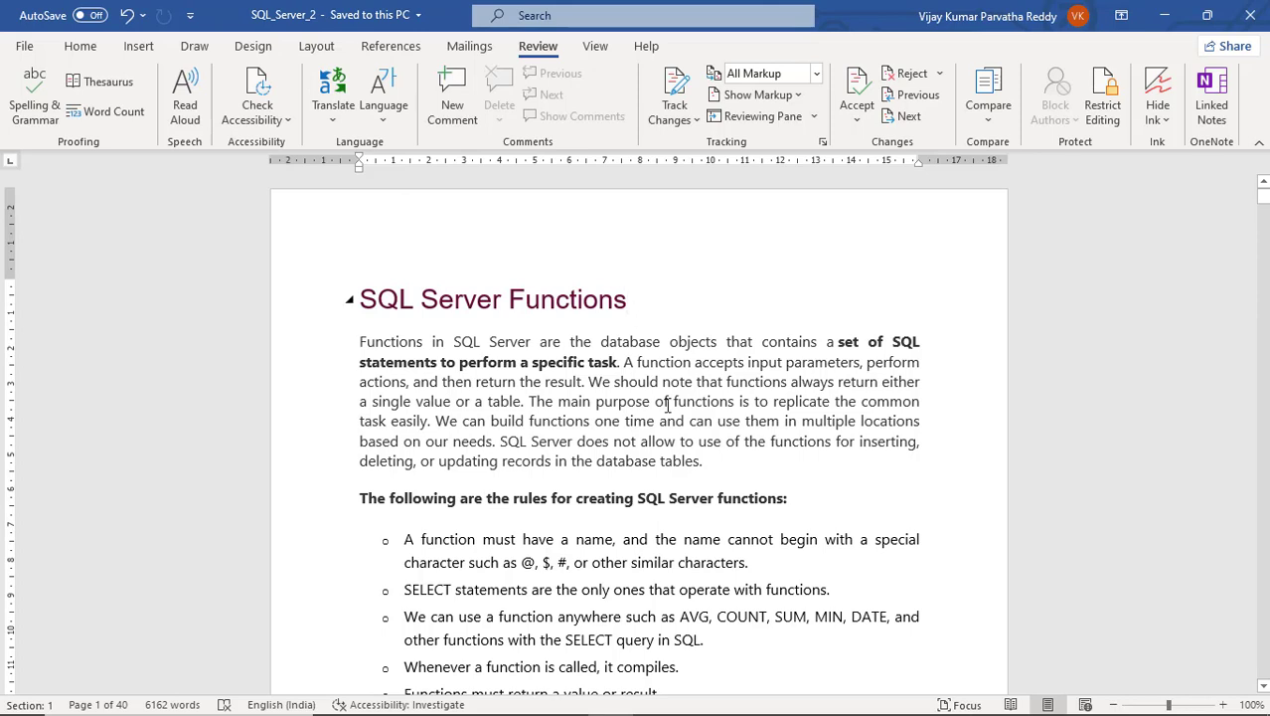
drag(403, 538, 784, 562)
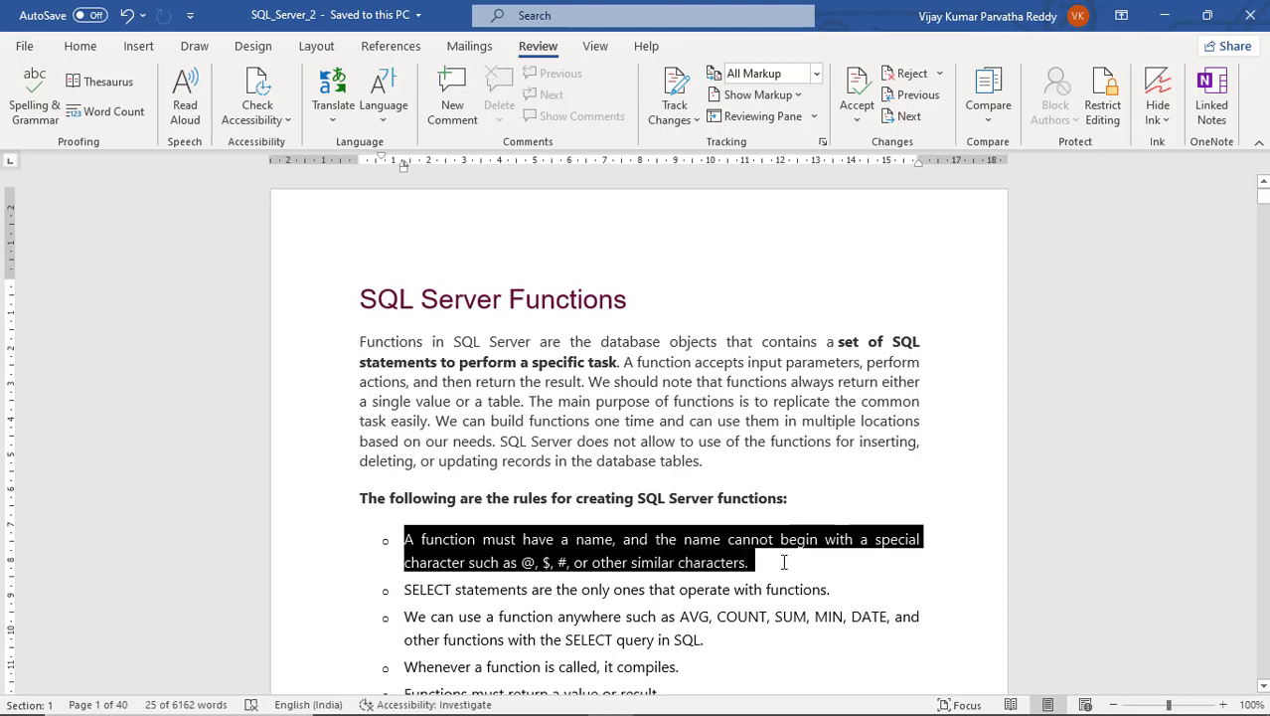
key(Delete)
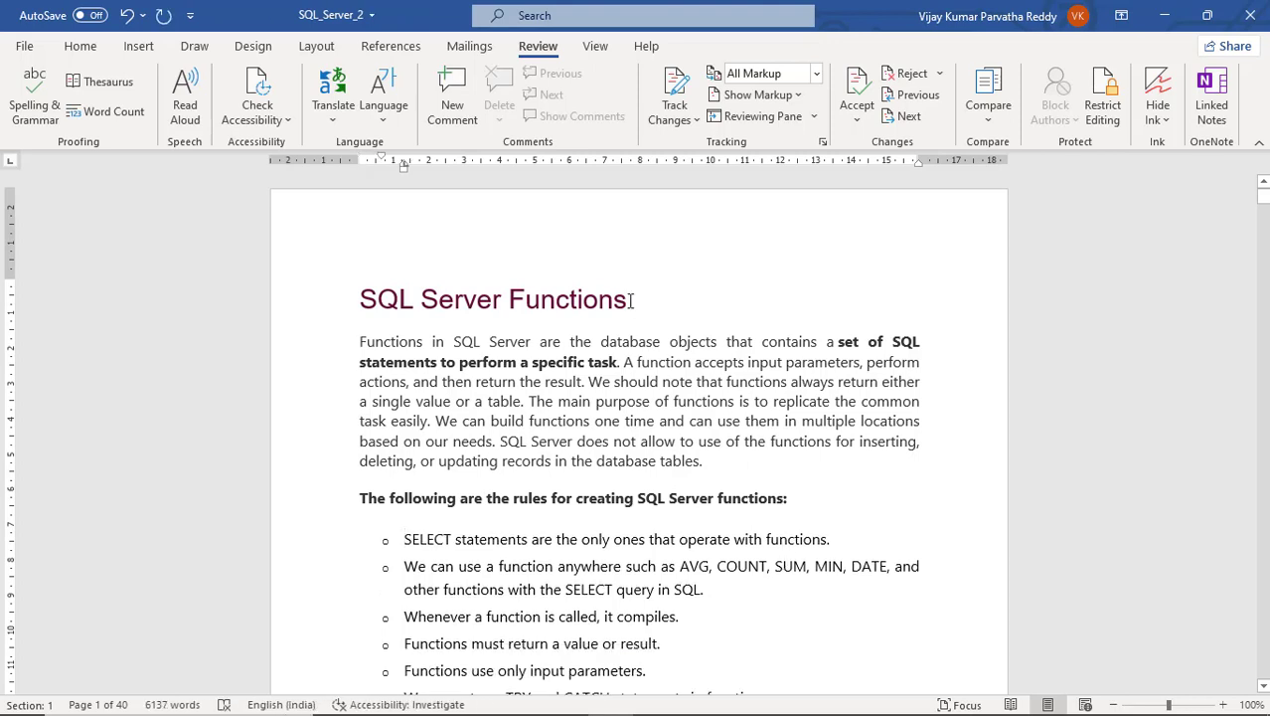
- Make the 'SQL Server Functions' heading underlined and red
drag(586, 300, 363, 310)
key(ctrl+u)
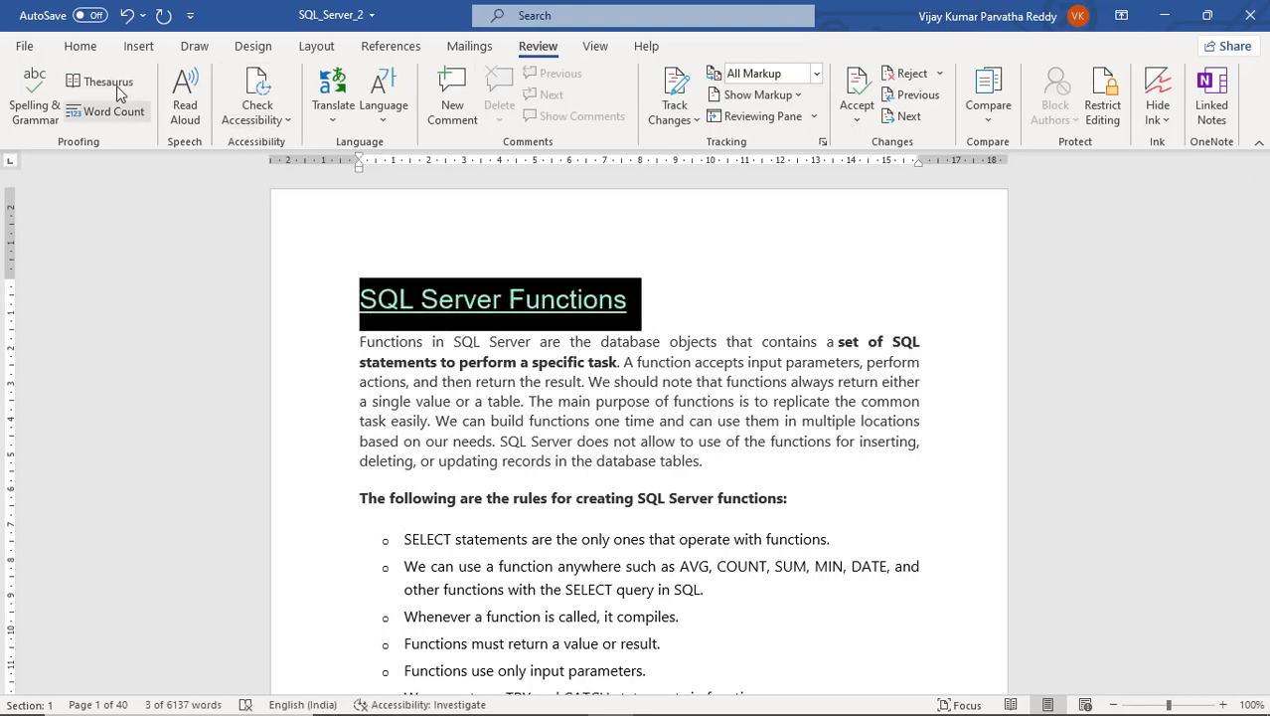
click(80, 47)
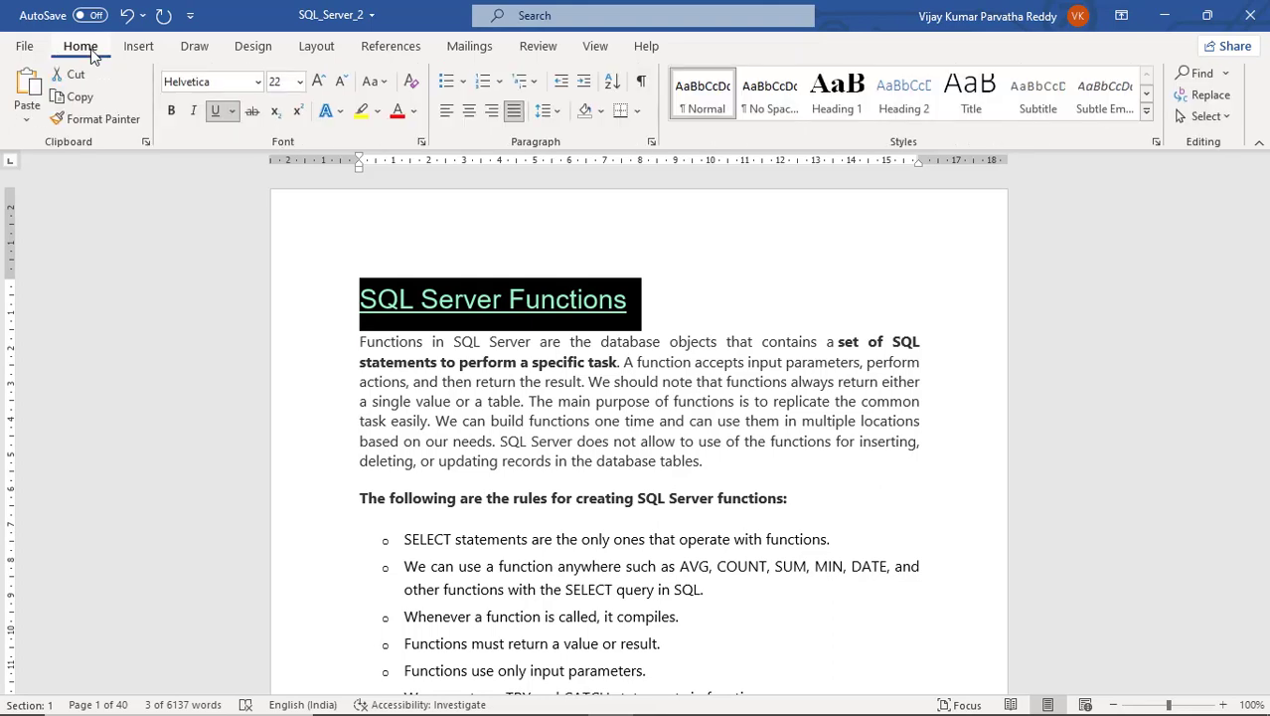
click(396, 110)
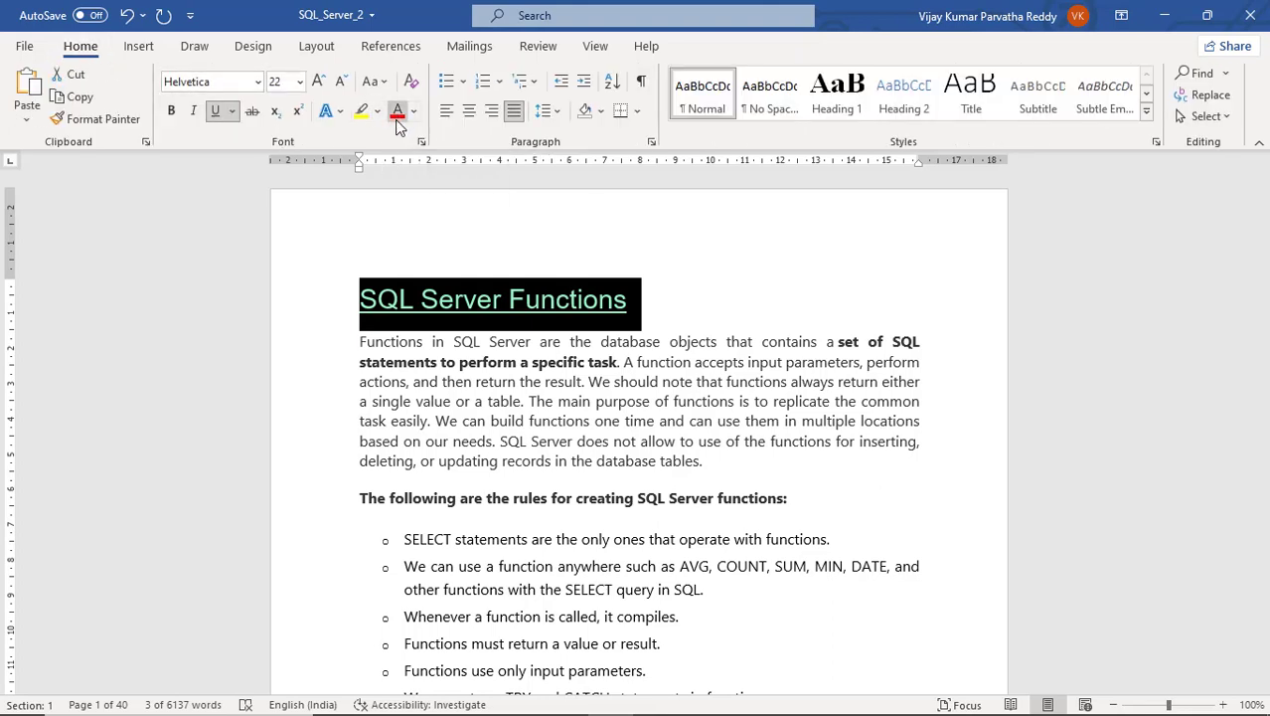
click(513, 381)
- Add a new bullet below User-Defined Functions with placeholder text 'skdjflaksdjflaskdjflkajsckl'
scroll(543, 432, down, 7)
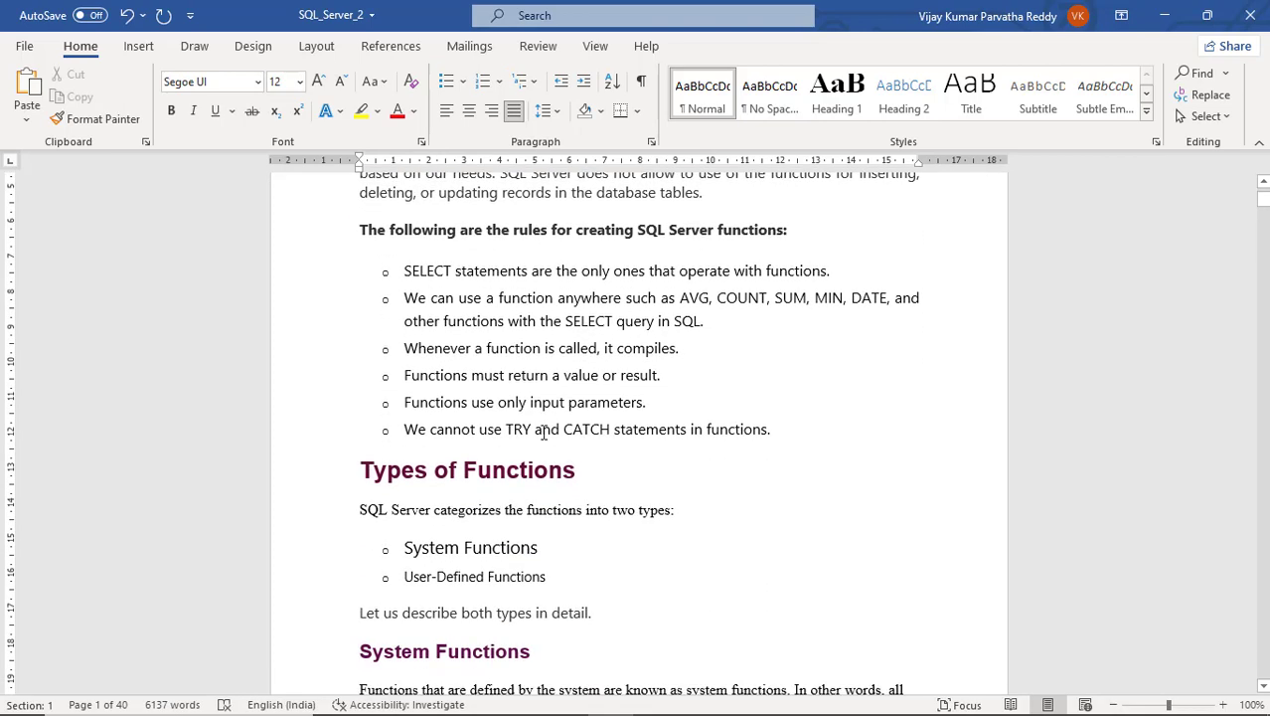
click(556, 443)
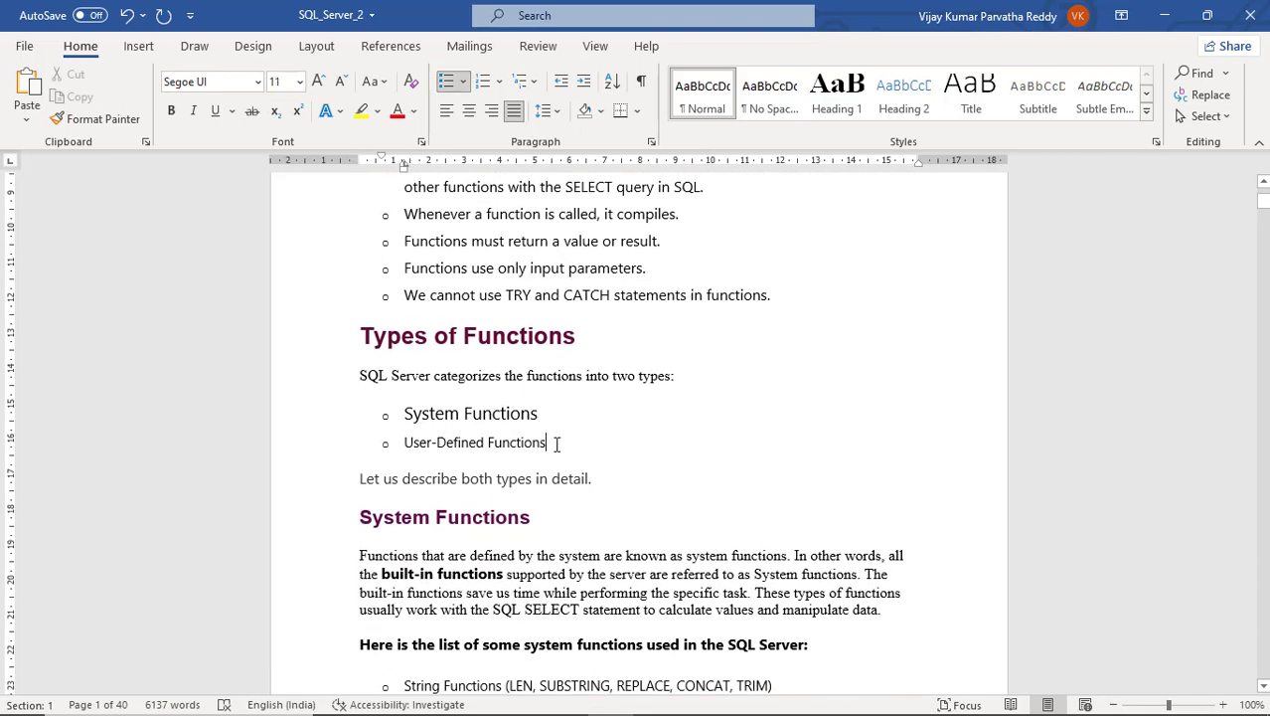
key(Return)
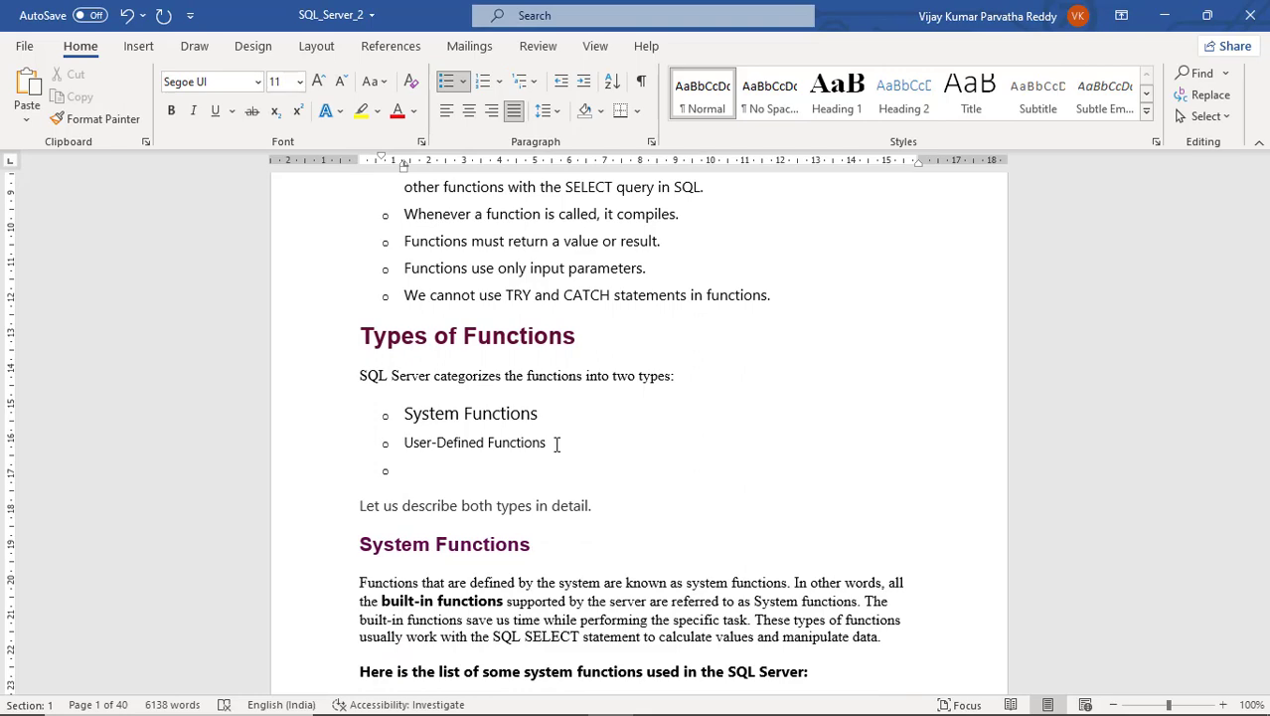
text(skdjflaksdjflaskdjflkajsc)
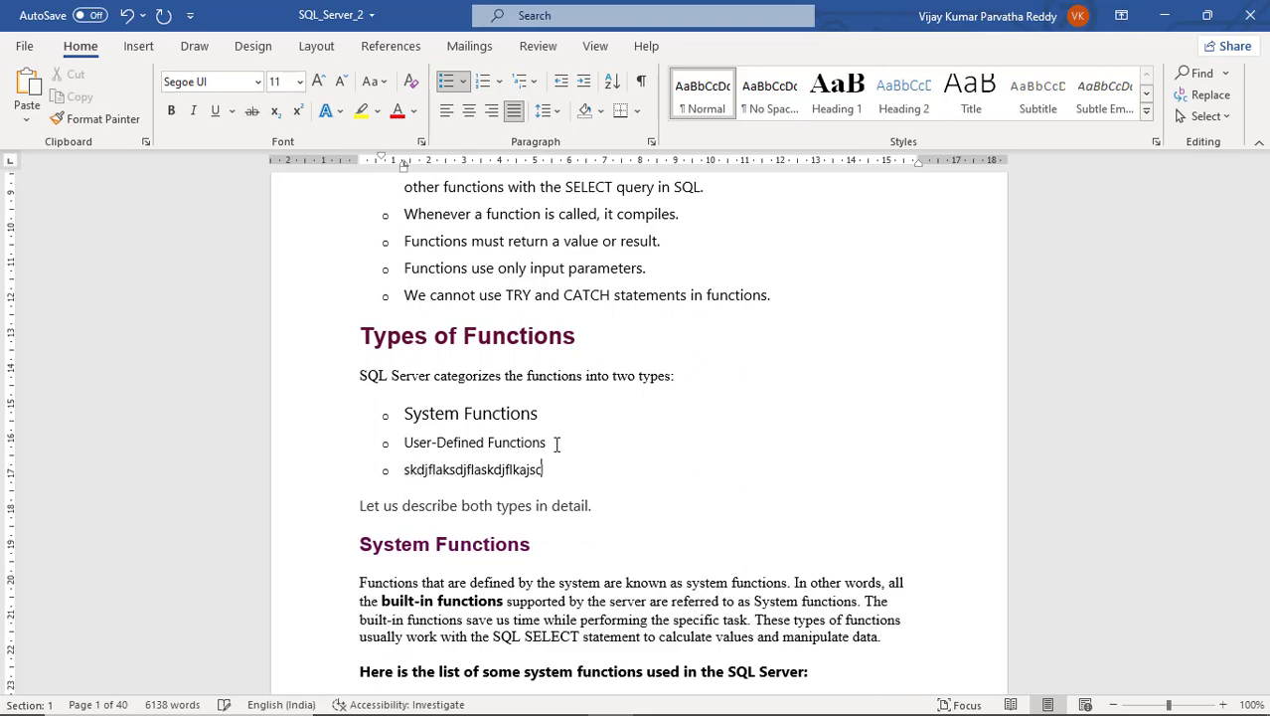
key(BackSpace)
text(dkl)
- Check the System Functions heading, then save SQL_Server_2 with Ctrl+S
scroll(556, 446, down, 3)
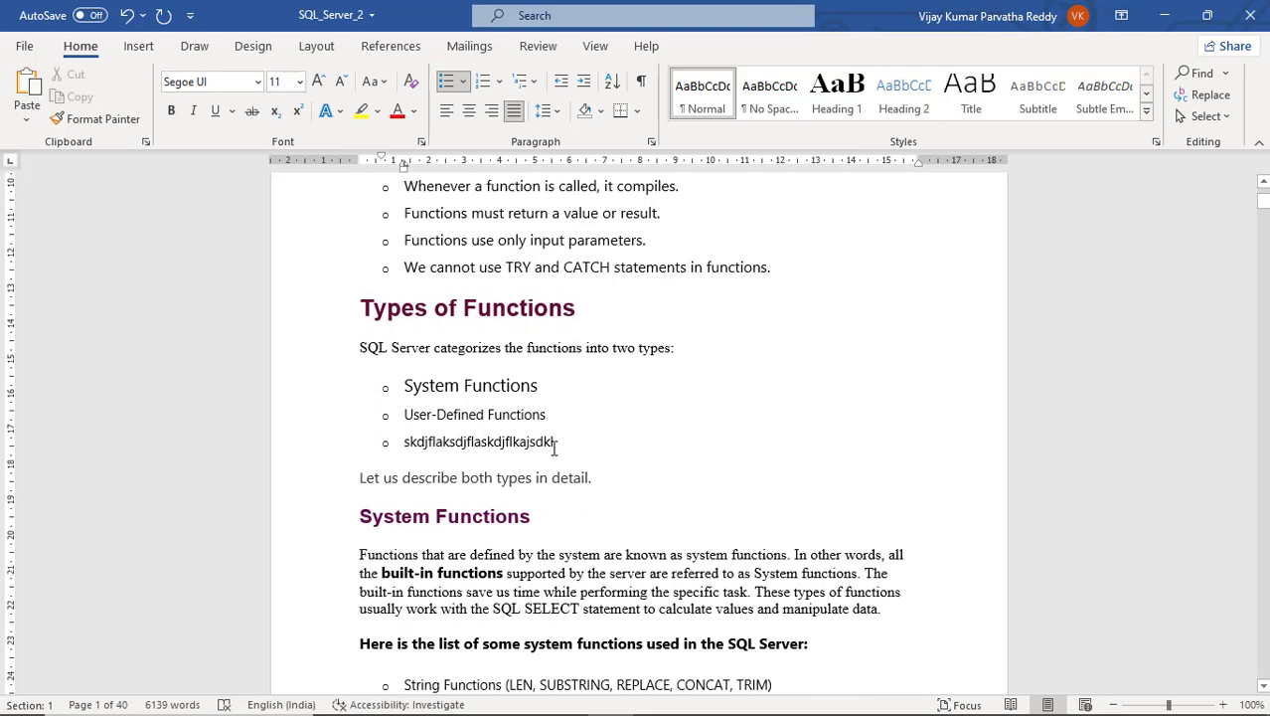
drag(532, 364, 355, 365)
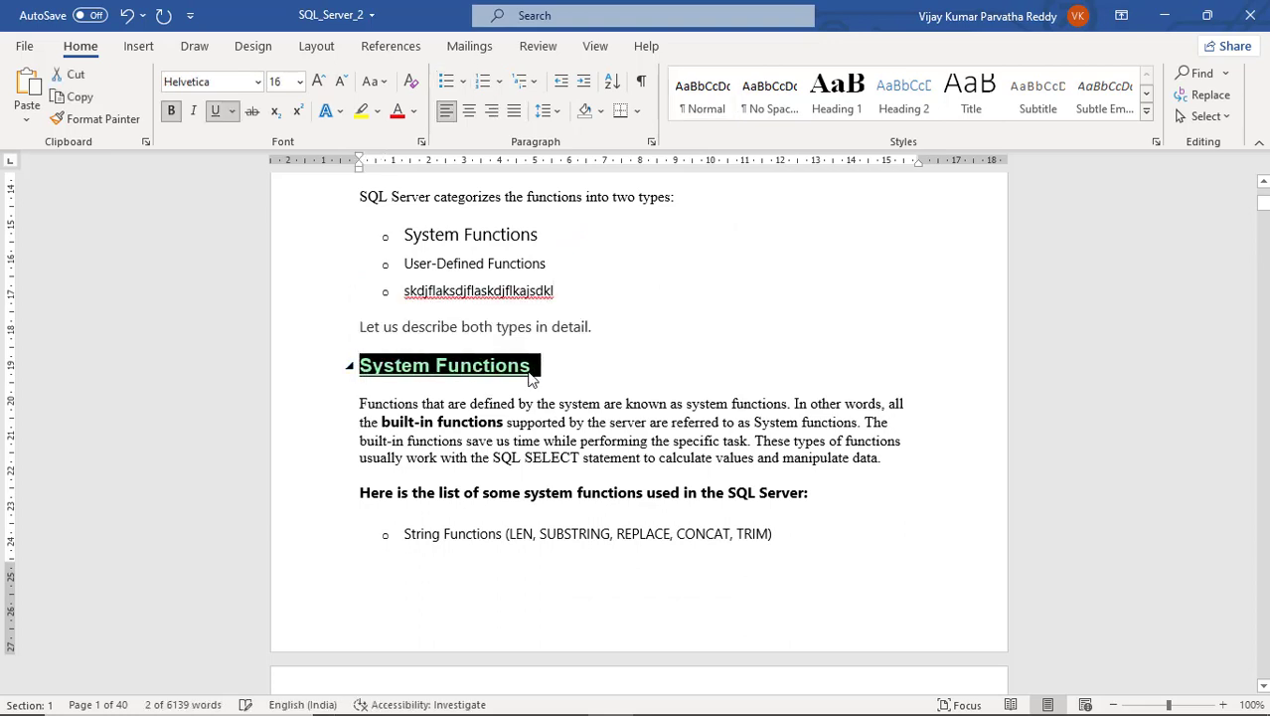
click(595, 328)
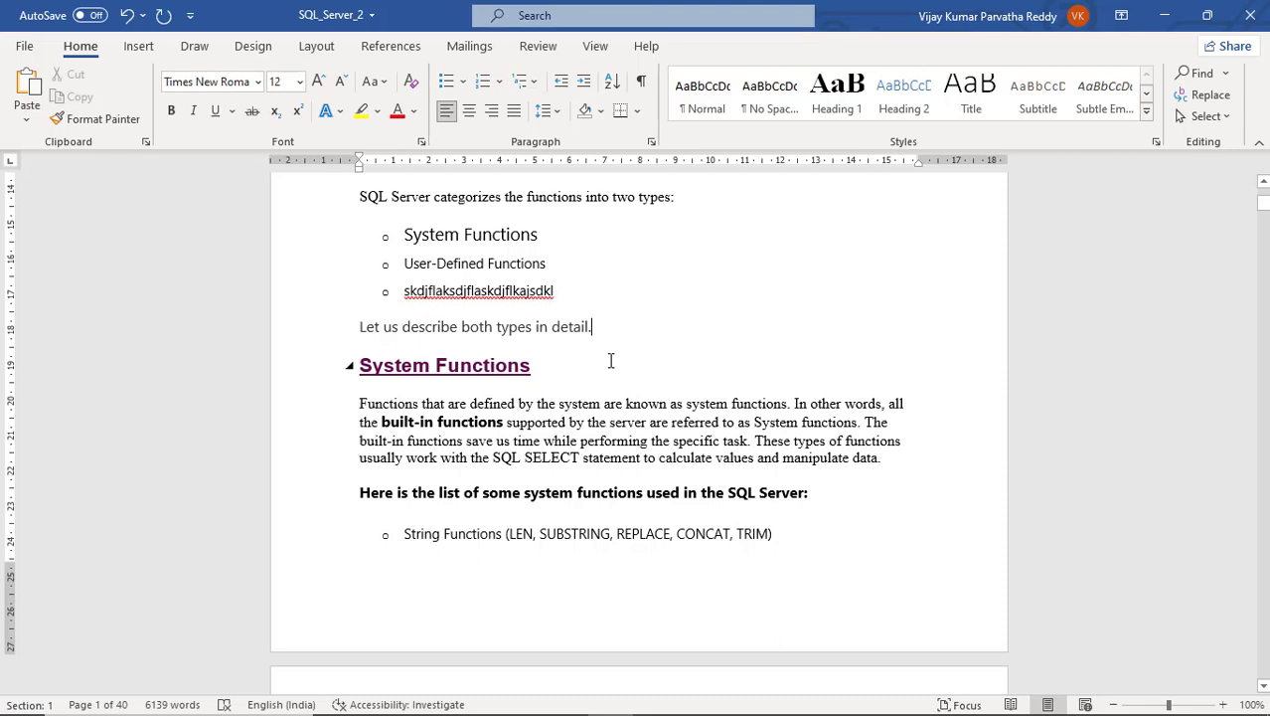
key(ctrl+s)
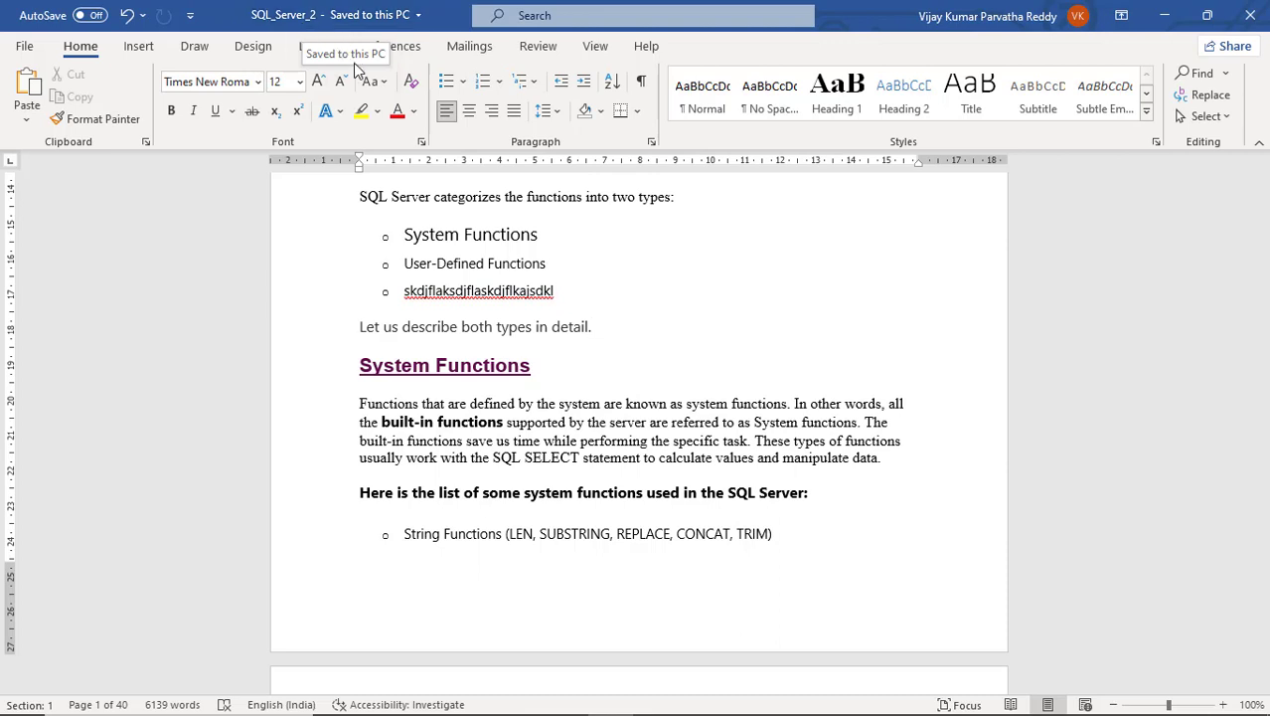
- Open the Compare Documents dialog from the Review tab's Compare menu
click(538, 51)
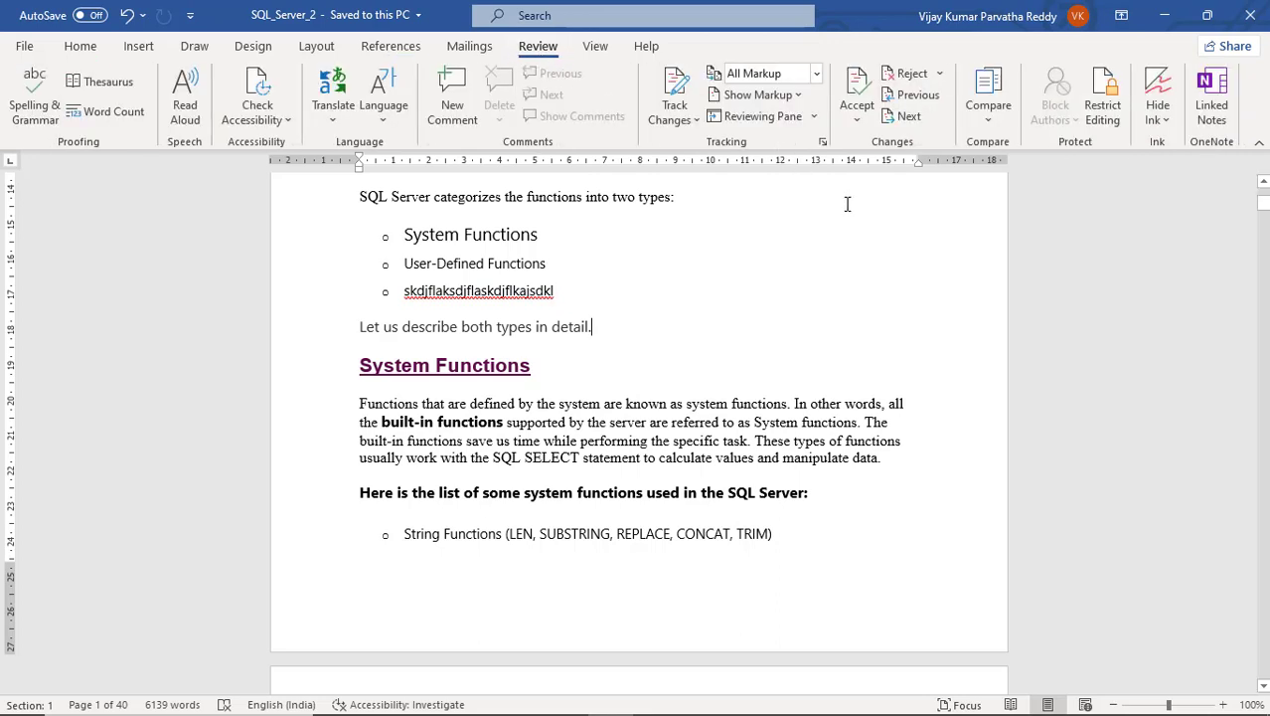
click(988, 118)
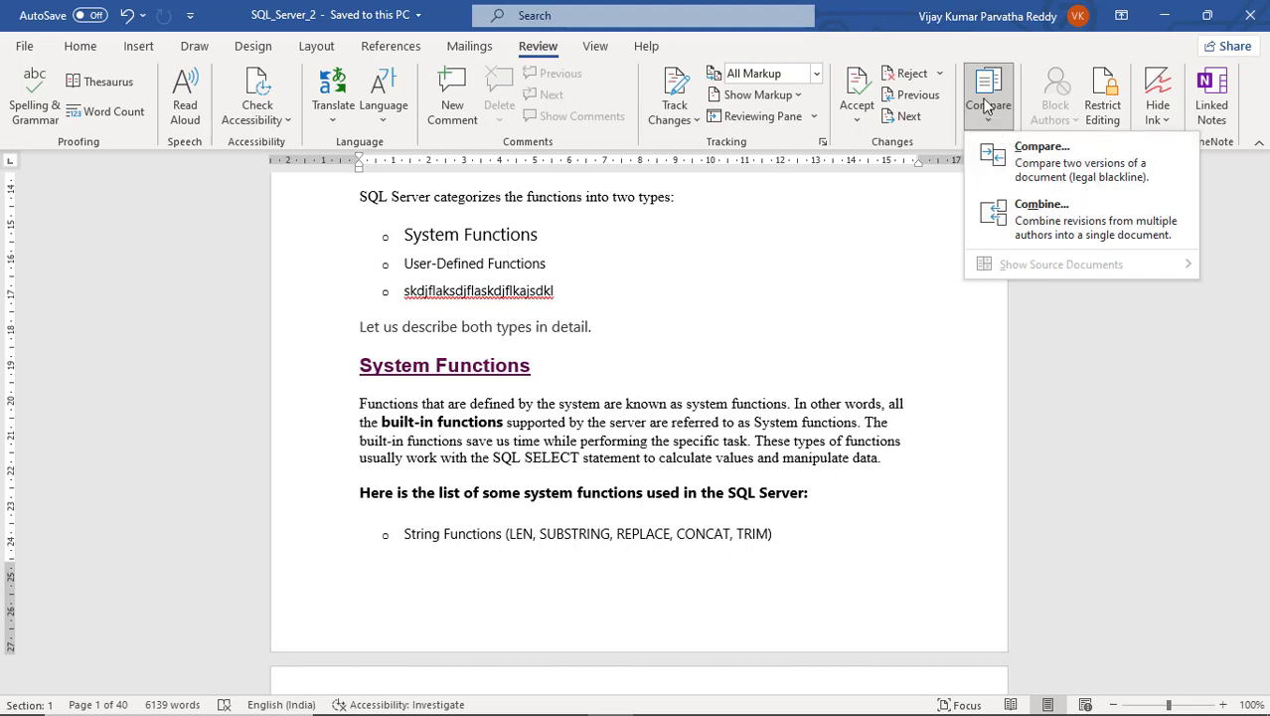
click(986, 50)
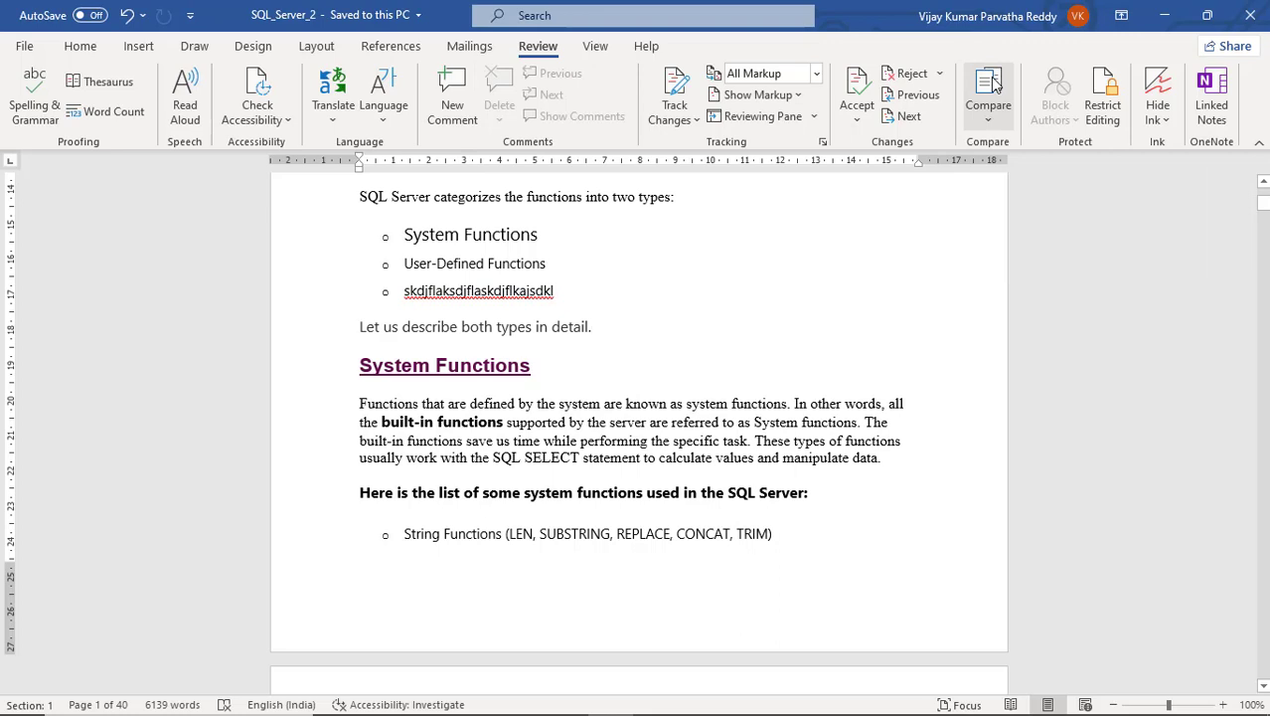
click(994, 83)
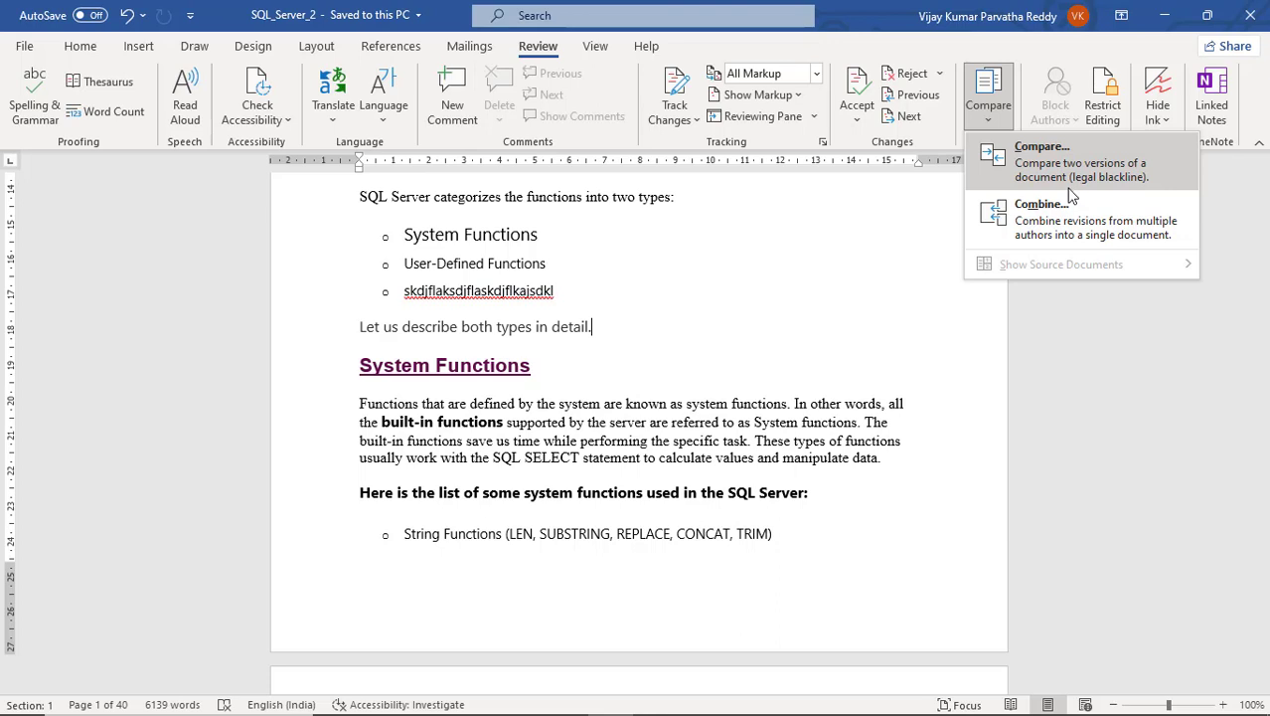
click(1076, 174)
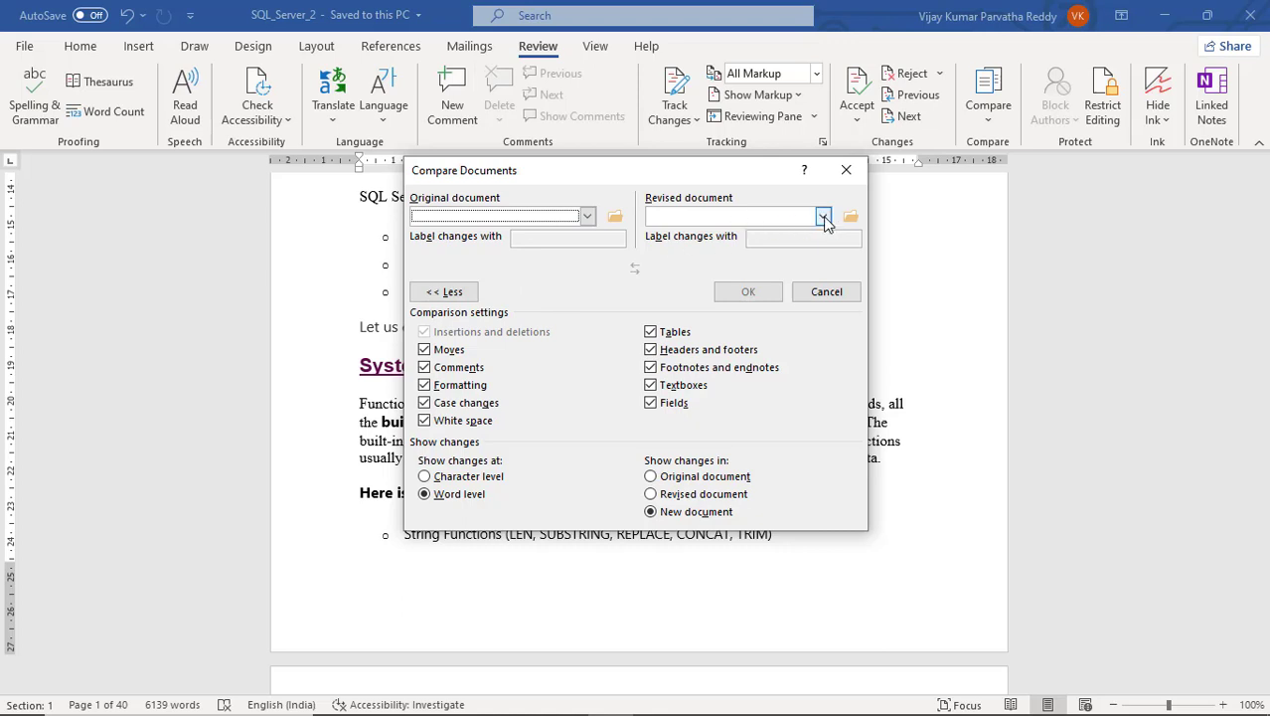
- Pick SQL_Server.docx in the Original dropdown and SQL_Server_2 in the Revised dropdown
click(588, 218)
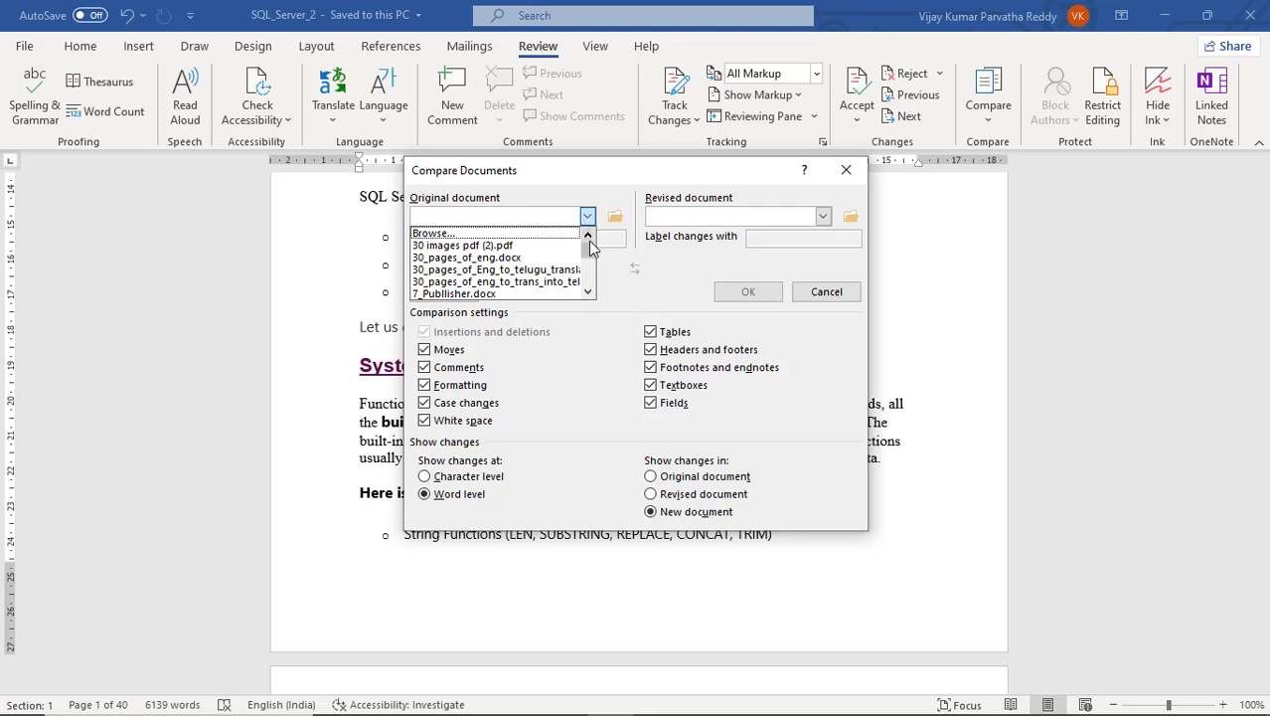
drag(589, 247, 591, 270)
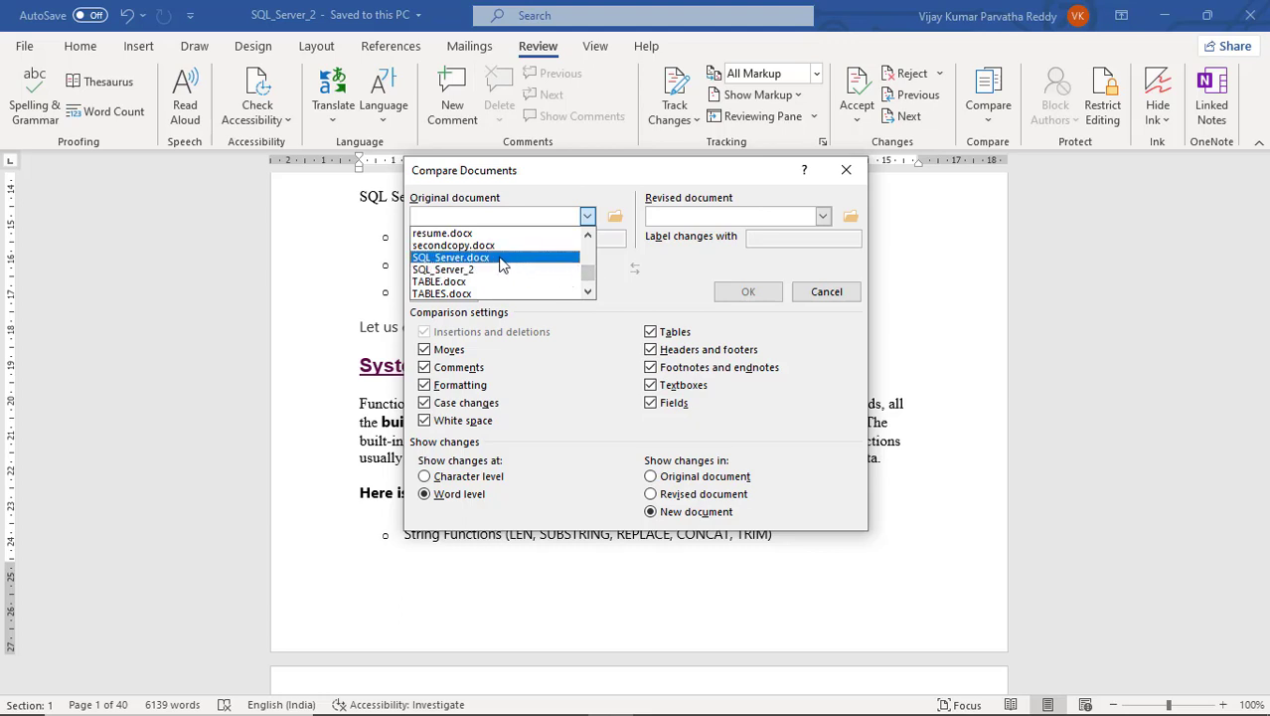
click(451, 262)
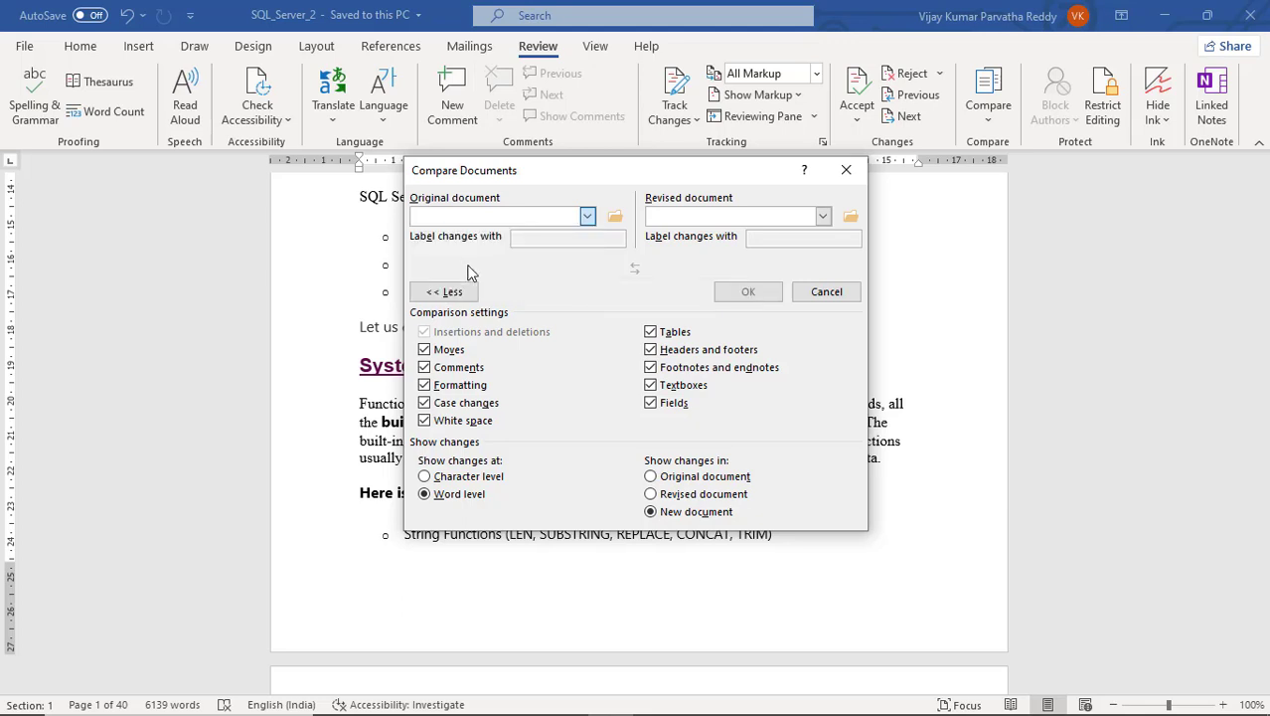
click(821, 217)
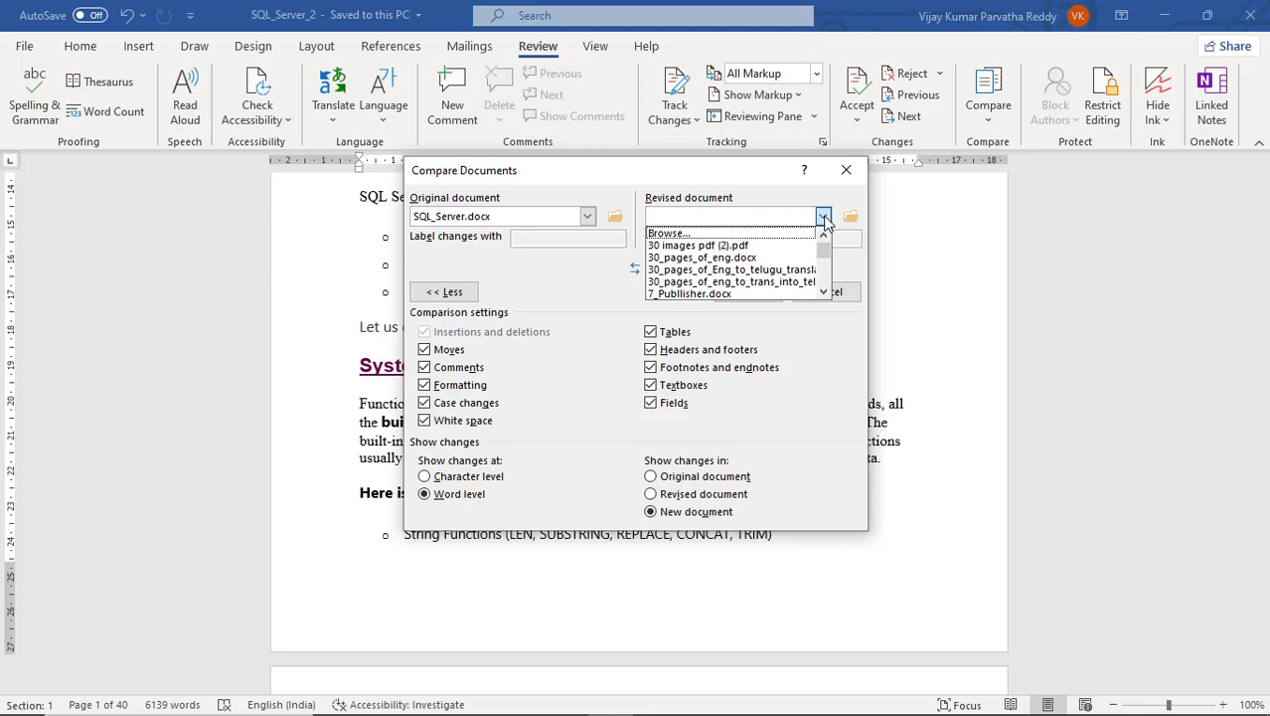
drag(823, 248, 824, 281)
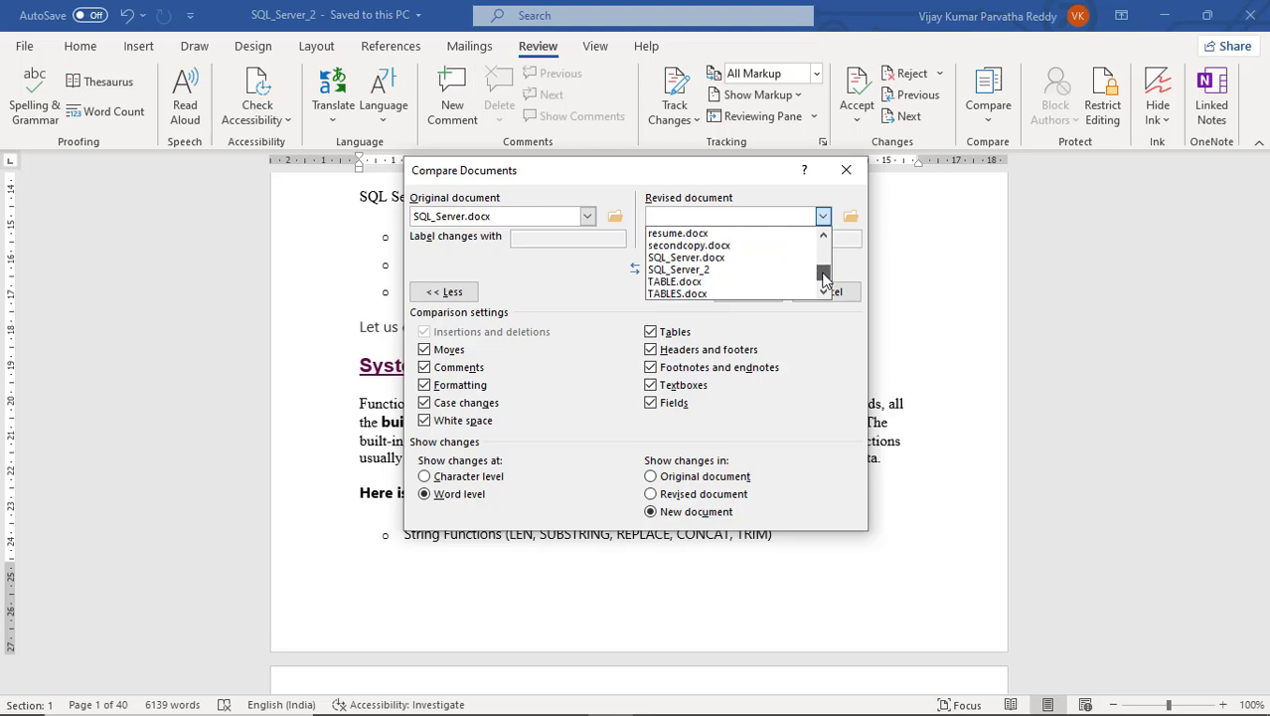
click(744, 269)
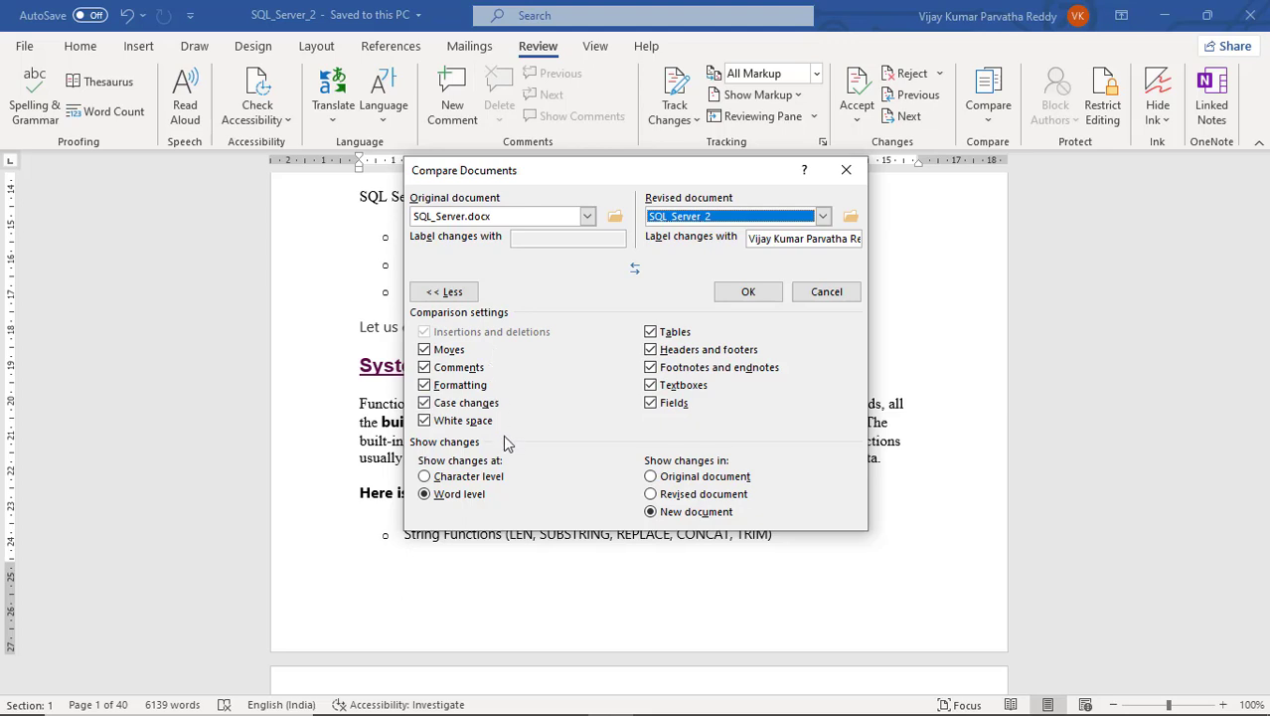
click(427, 351)
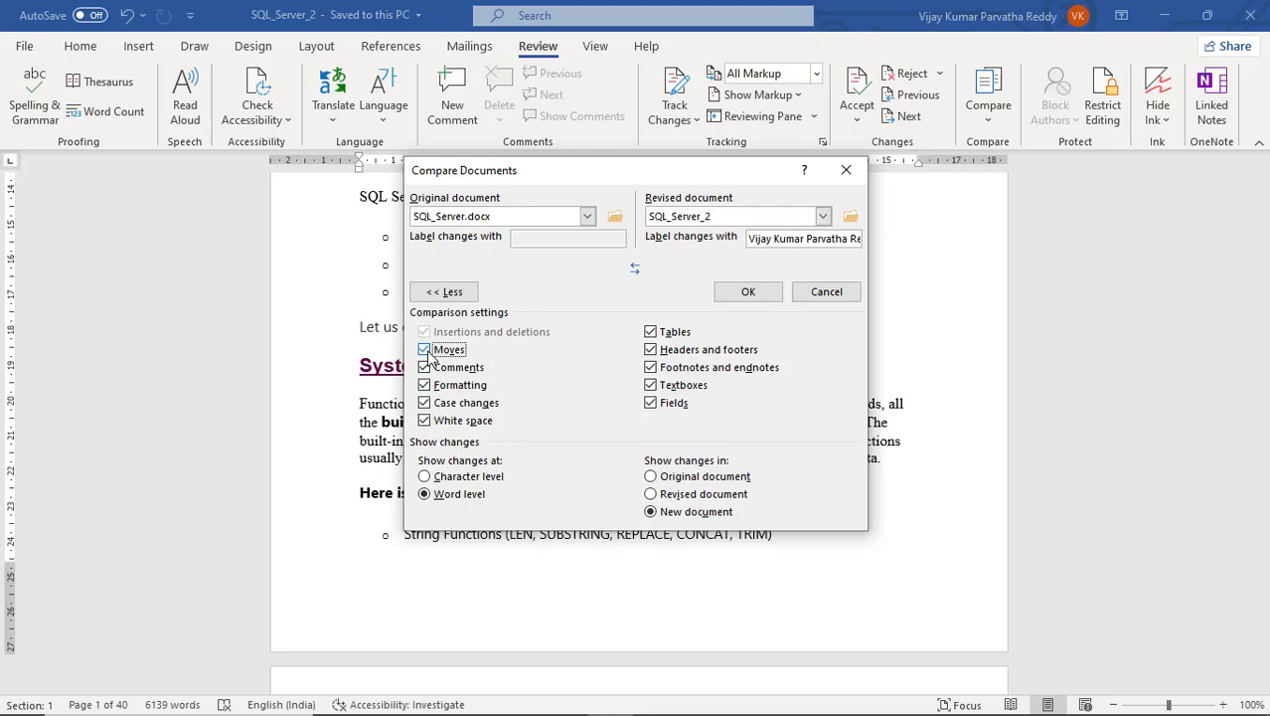
click(651, 334)
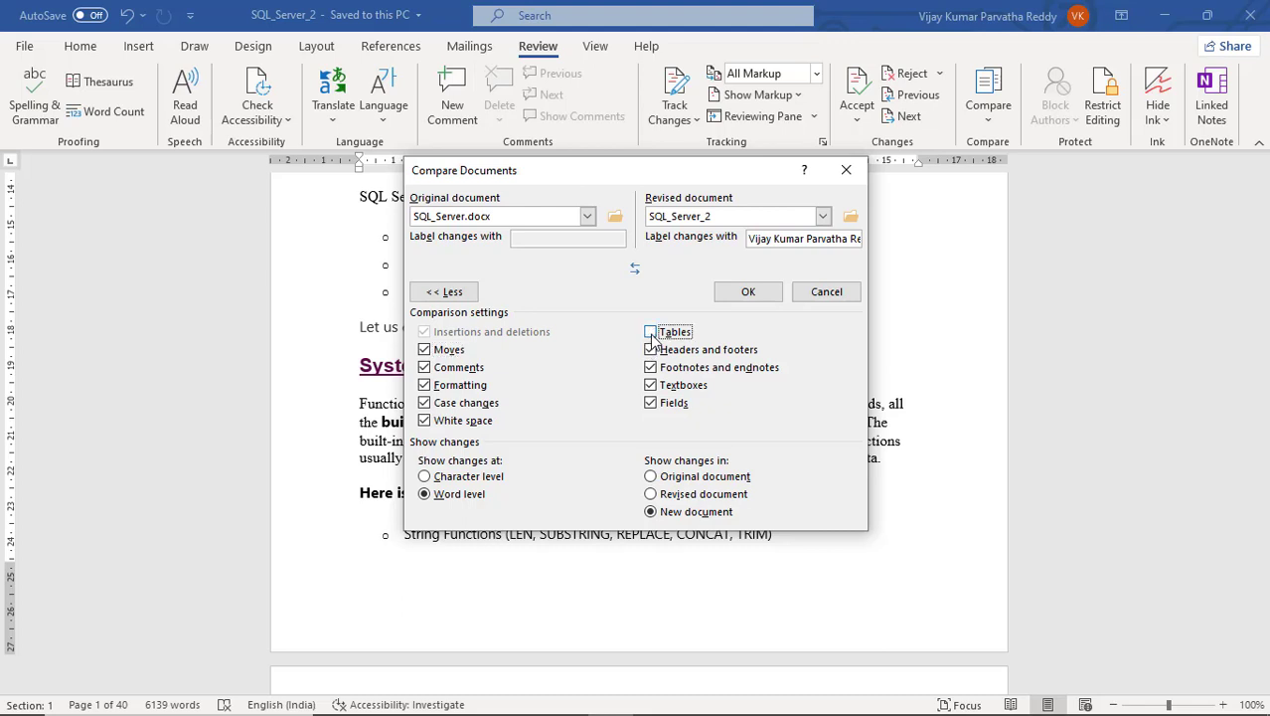
click(651, 334)
click(757, 296)
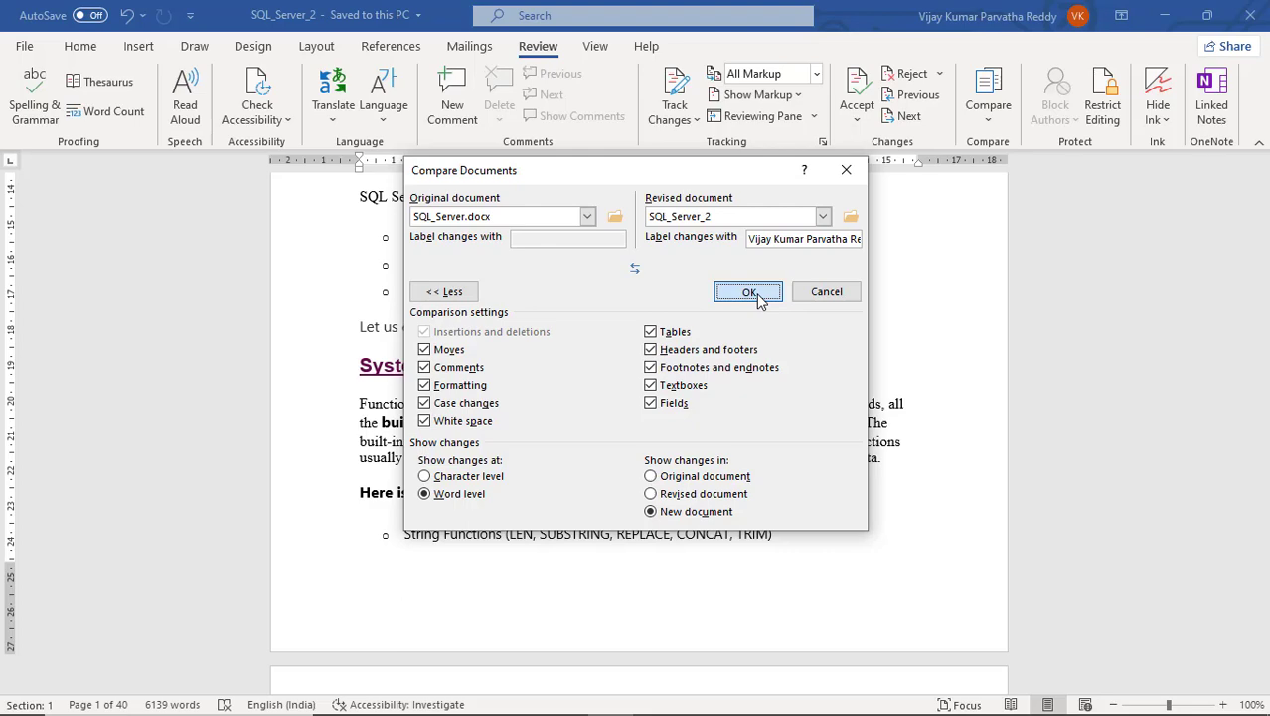
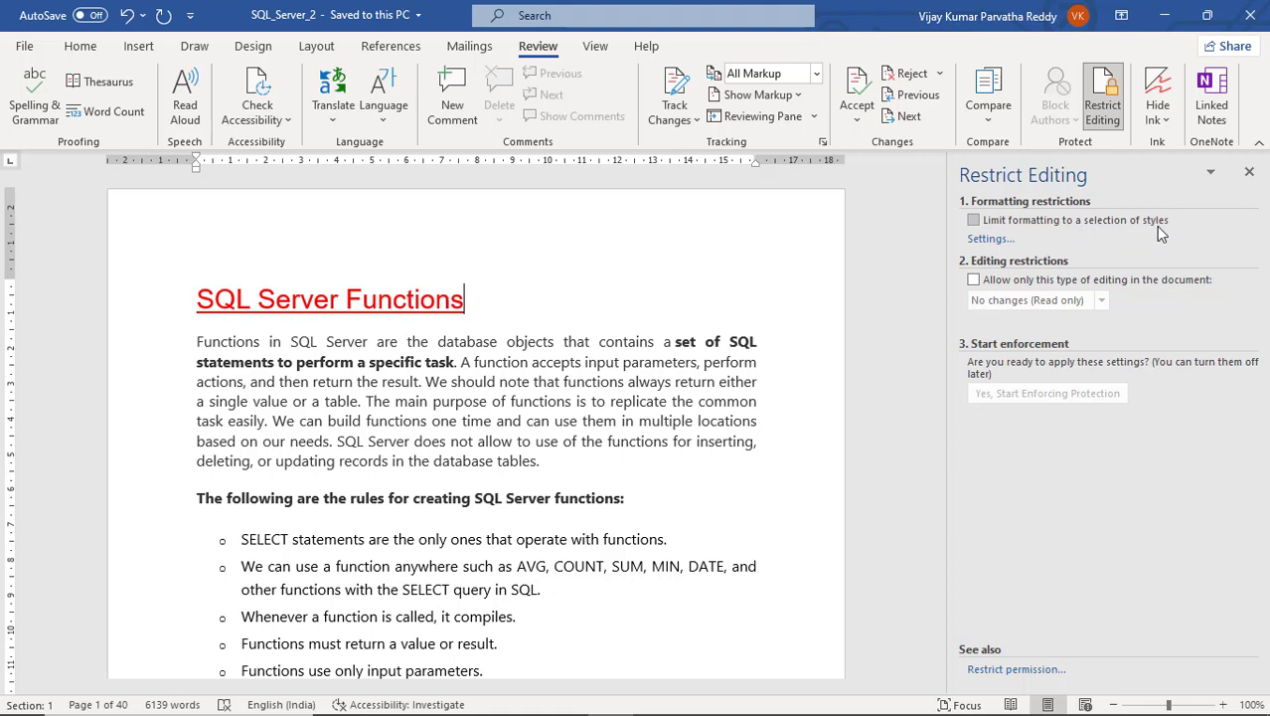
- Check 'Limit formatting to a selection of styles' in the Restrict Editing pane
click(973, 221)
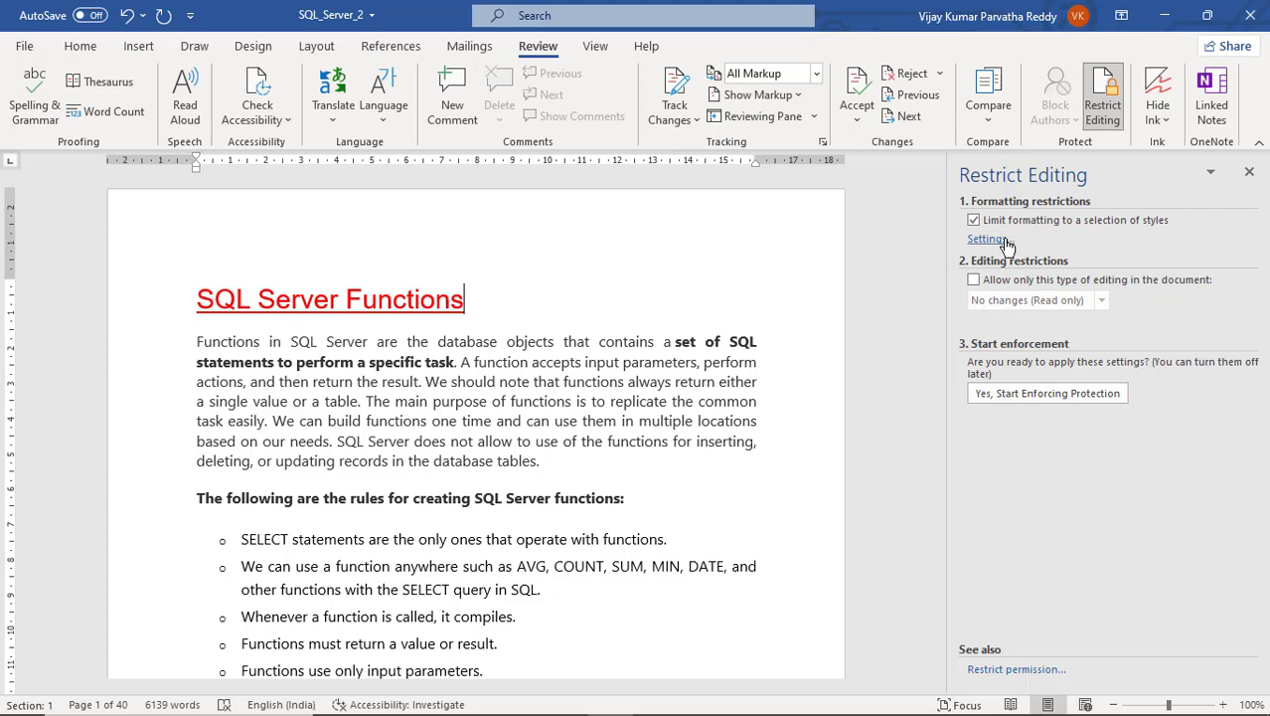
- Browse the allowed styles in Formatting Restrictions, cancel, then reopen the style list
click(994, 239)
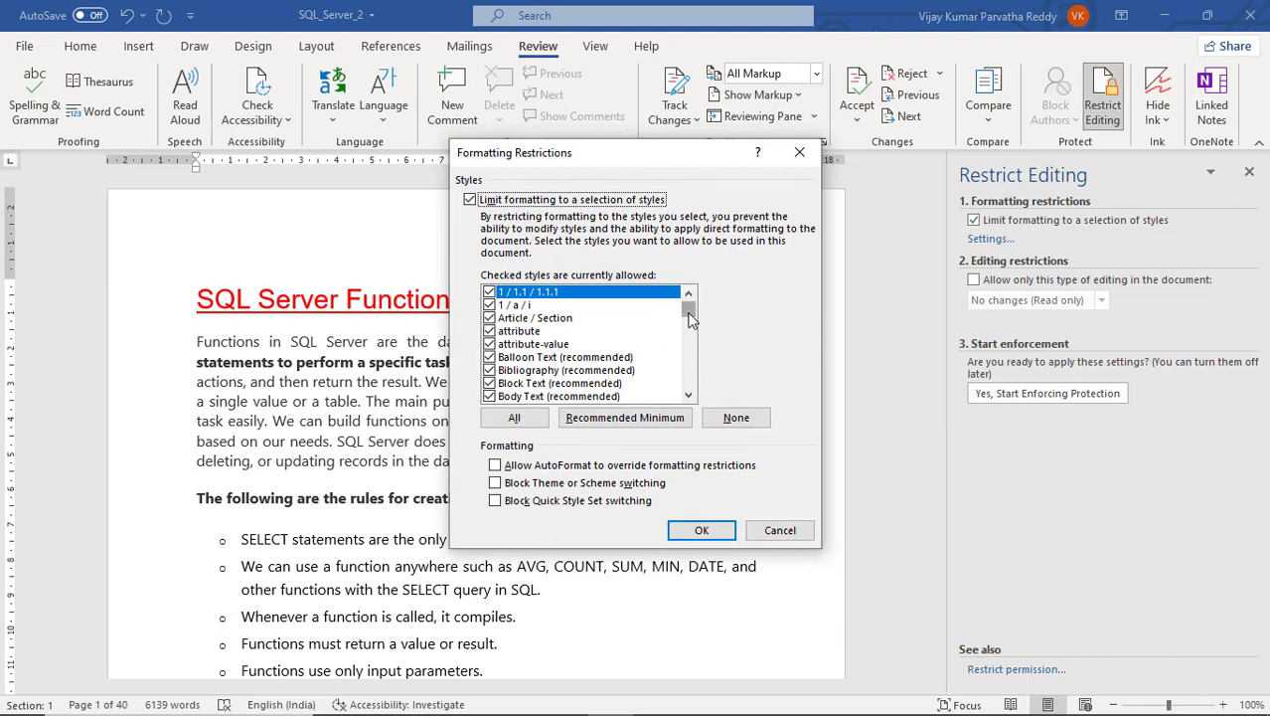
drag(692, 316, 690, 331)
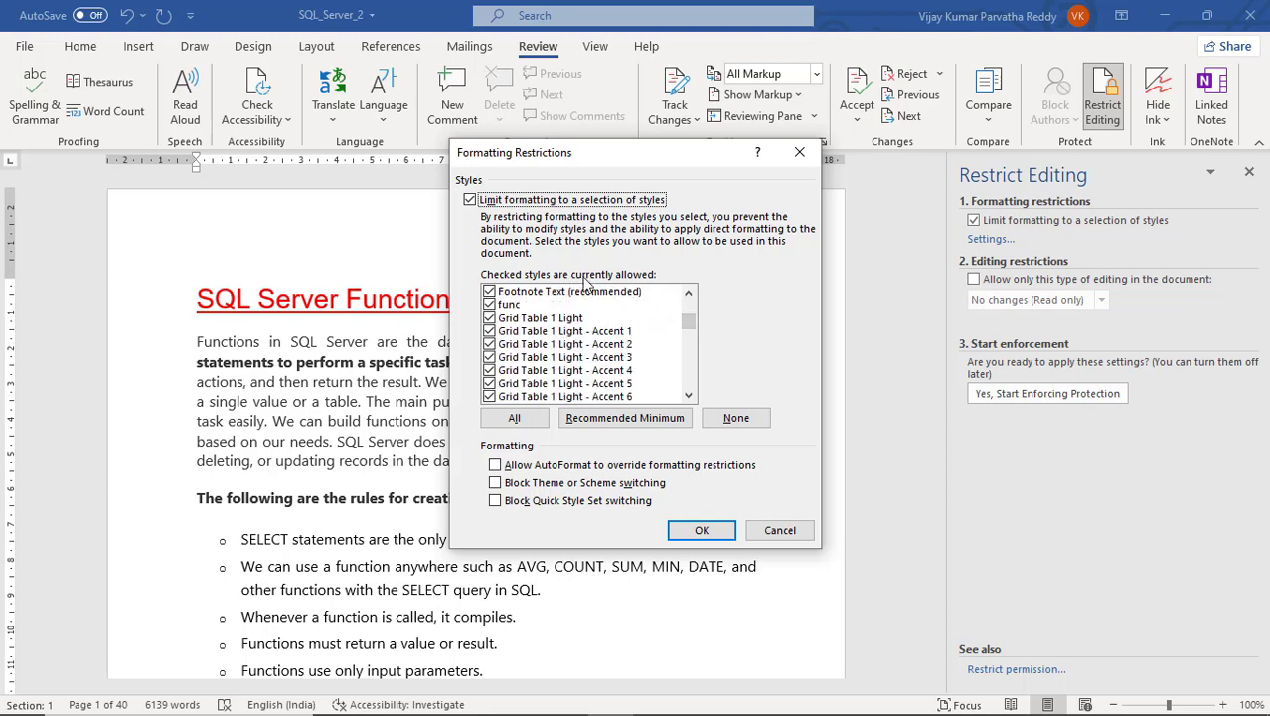
mouse_move(691, 320)
mouse_down()
mouse_move(698, 383)
mouse_move(705, 312)
mouse_up()
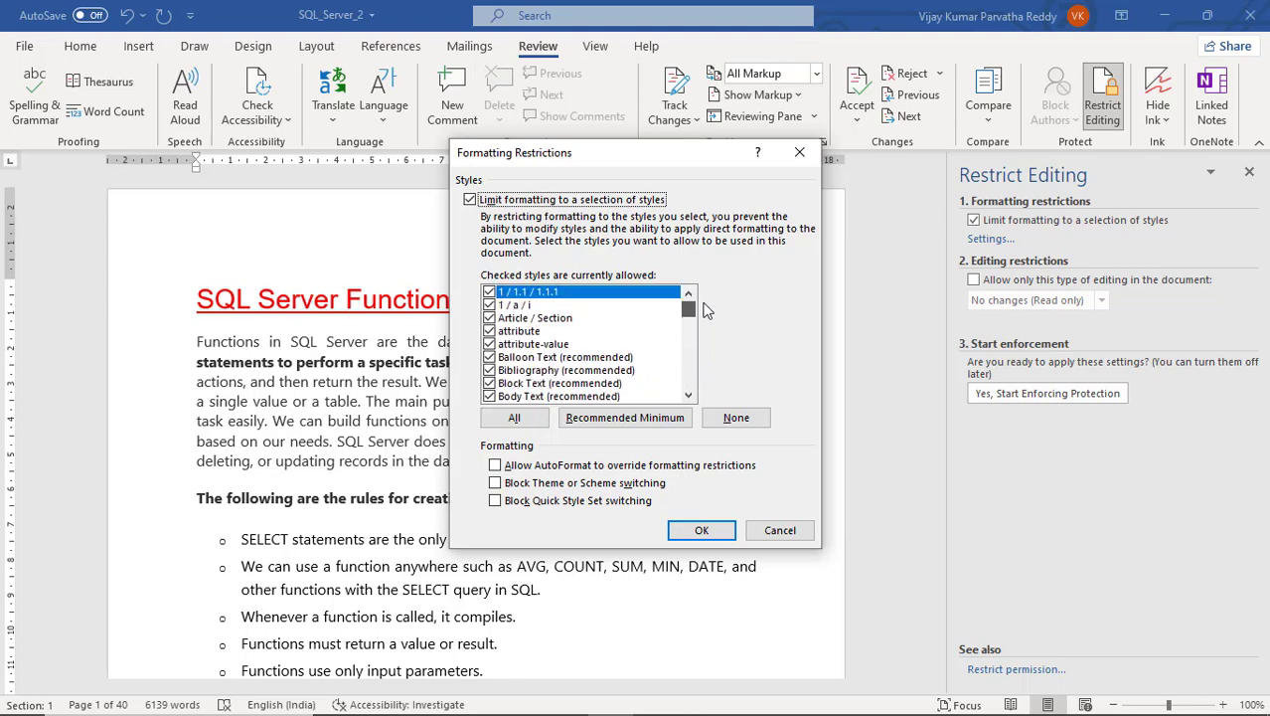
click(781, 532)
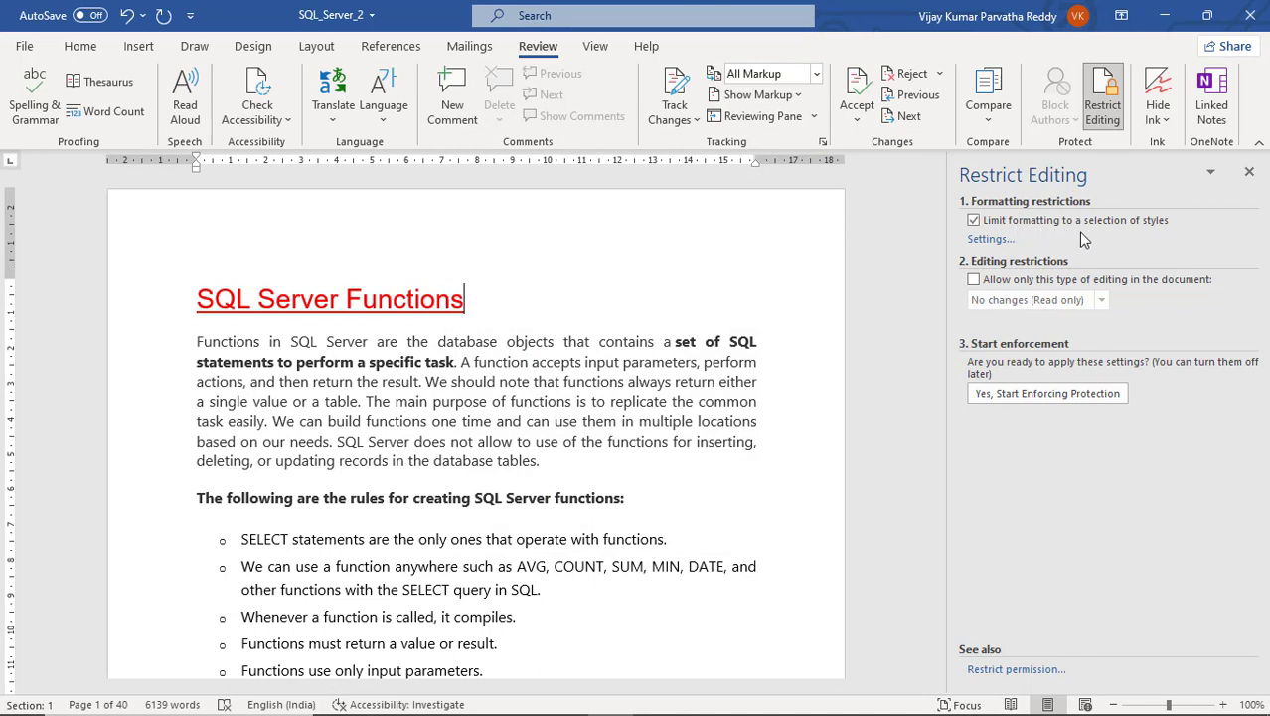
click(994, 239)
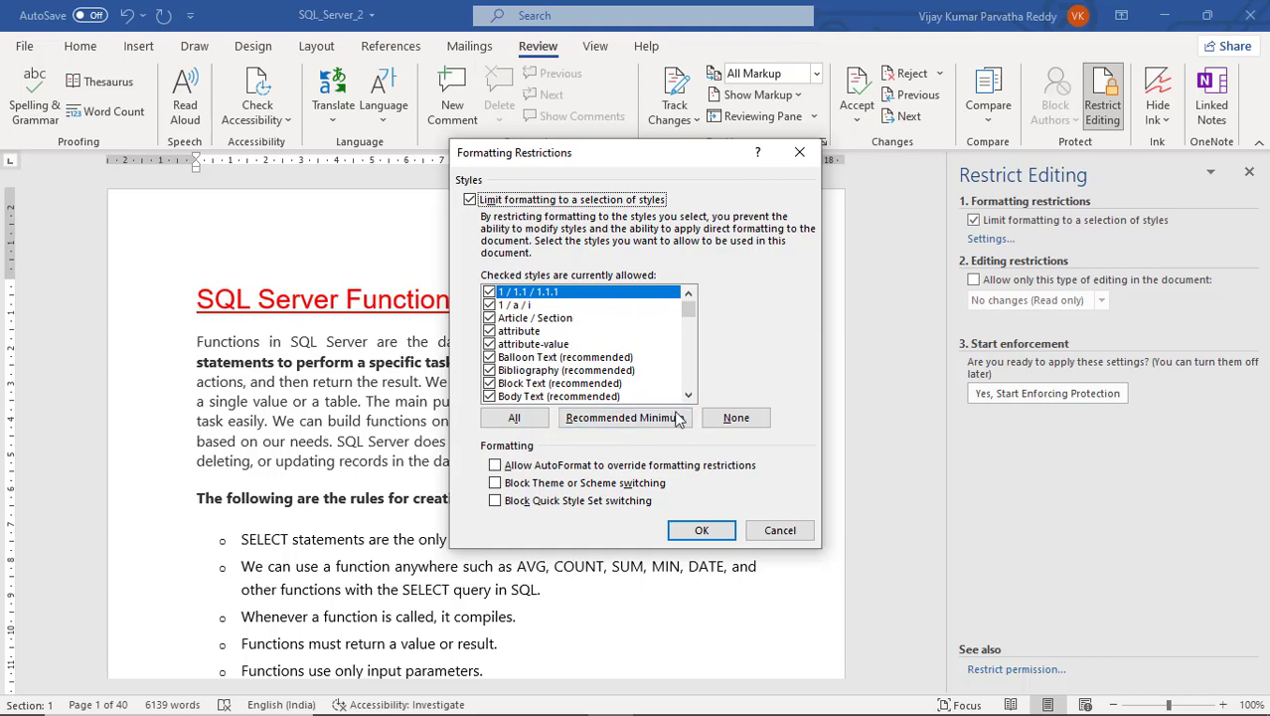
- Confirm the allowed-styles list and keep the document's existing formatting when prompted
click(702, 533)
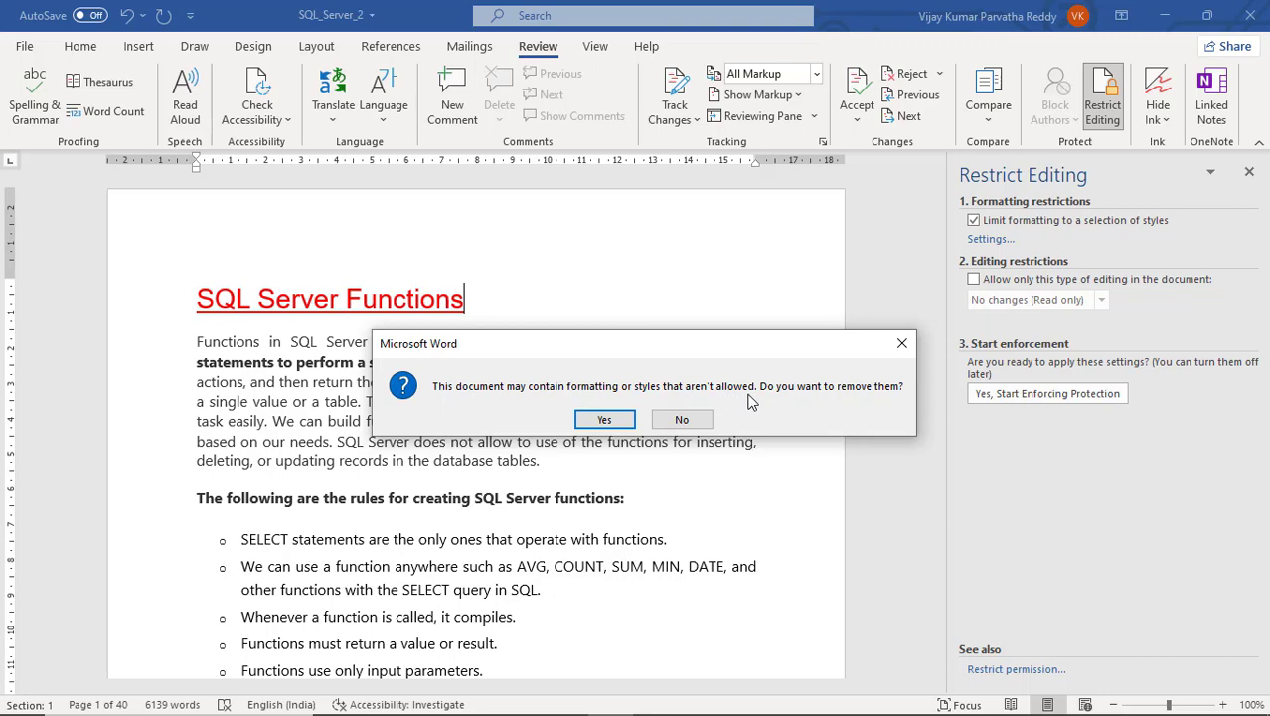
click(674, 422)
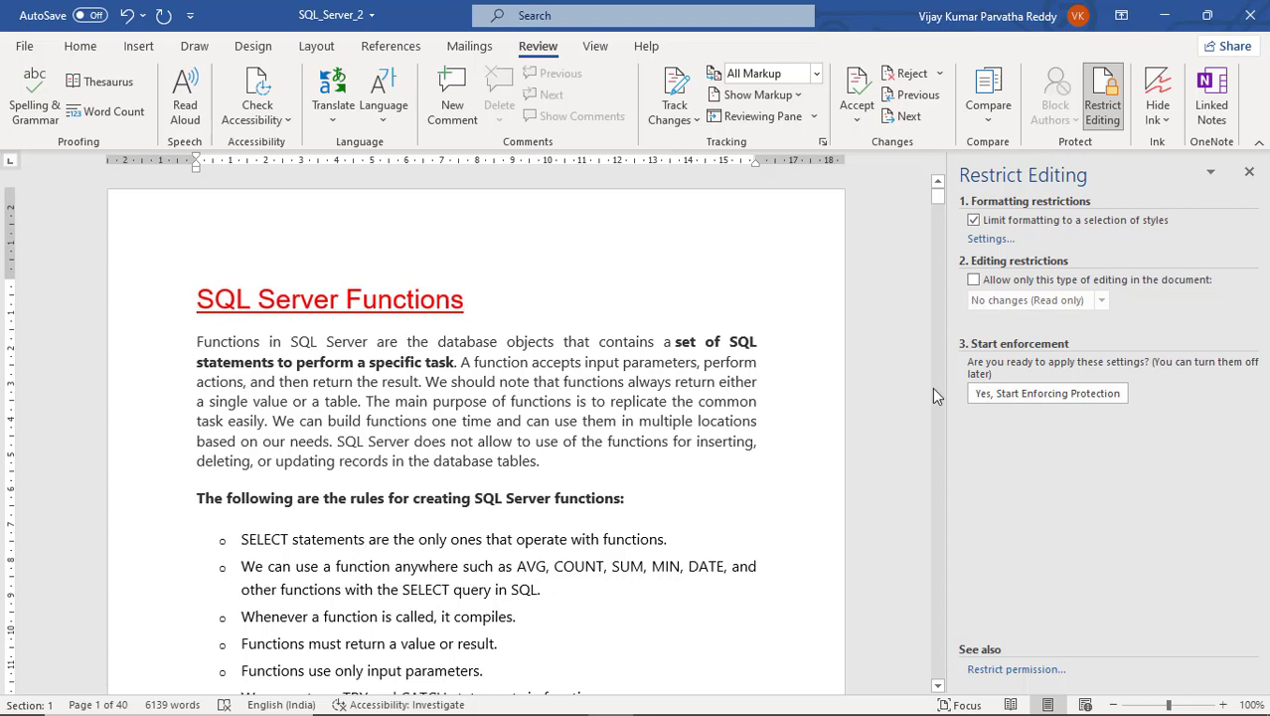
- Allow only 'No changes (Read only)' editing in the document
click(974, 281)
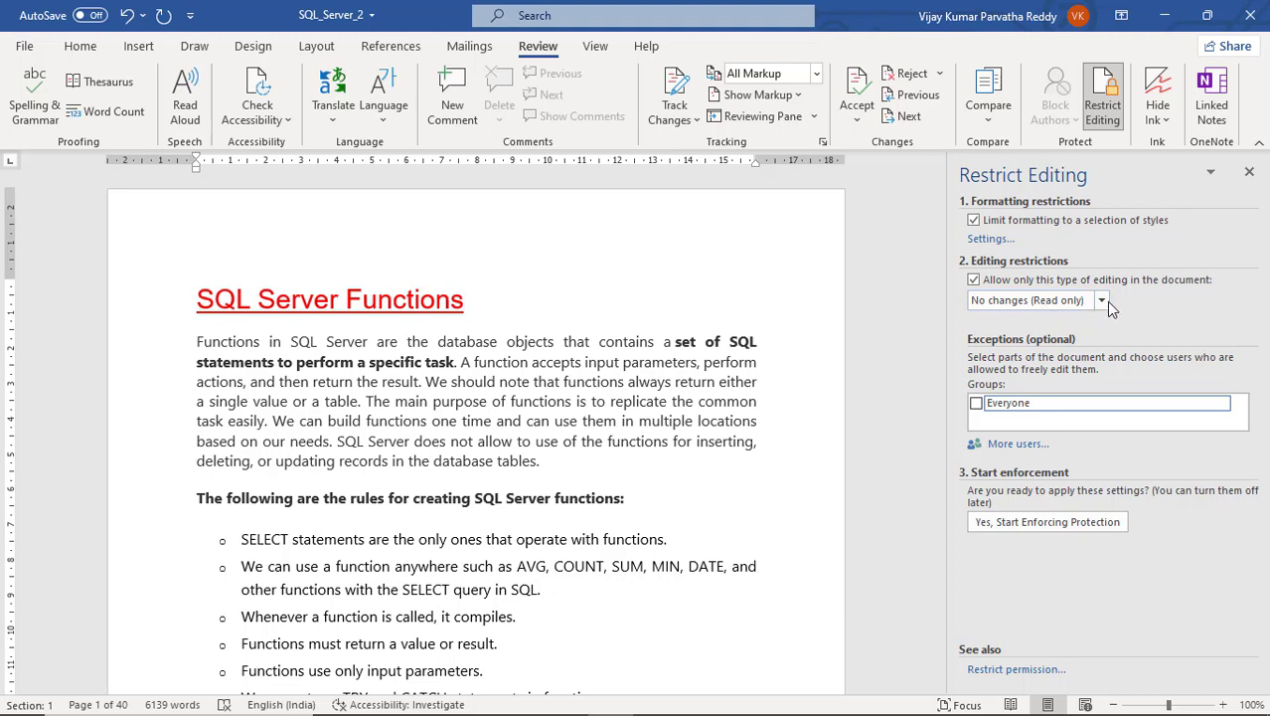
click(1102, 301)
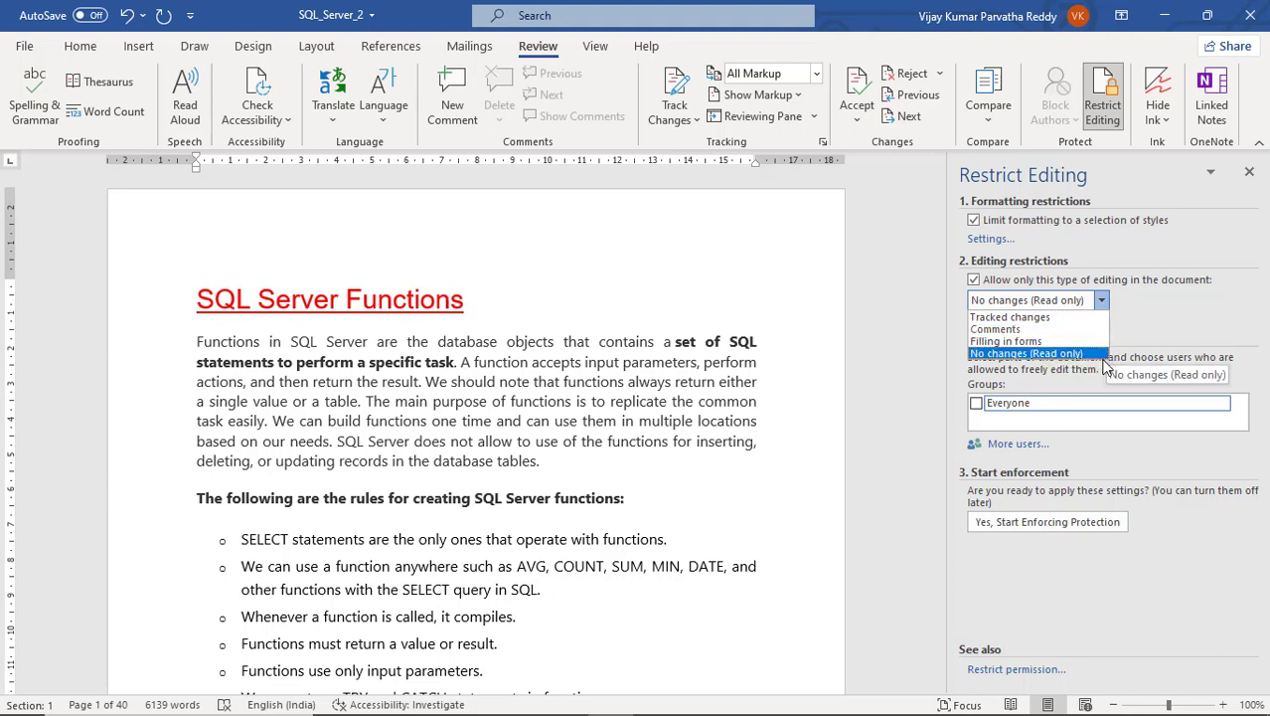
click(1089, 360)
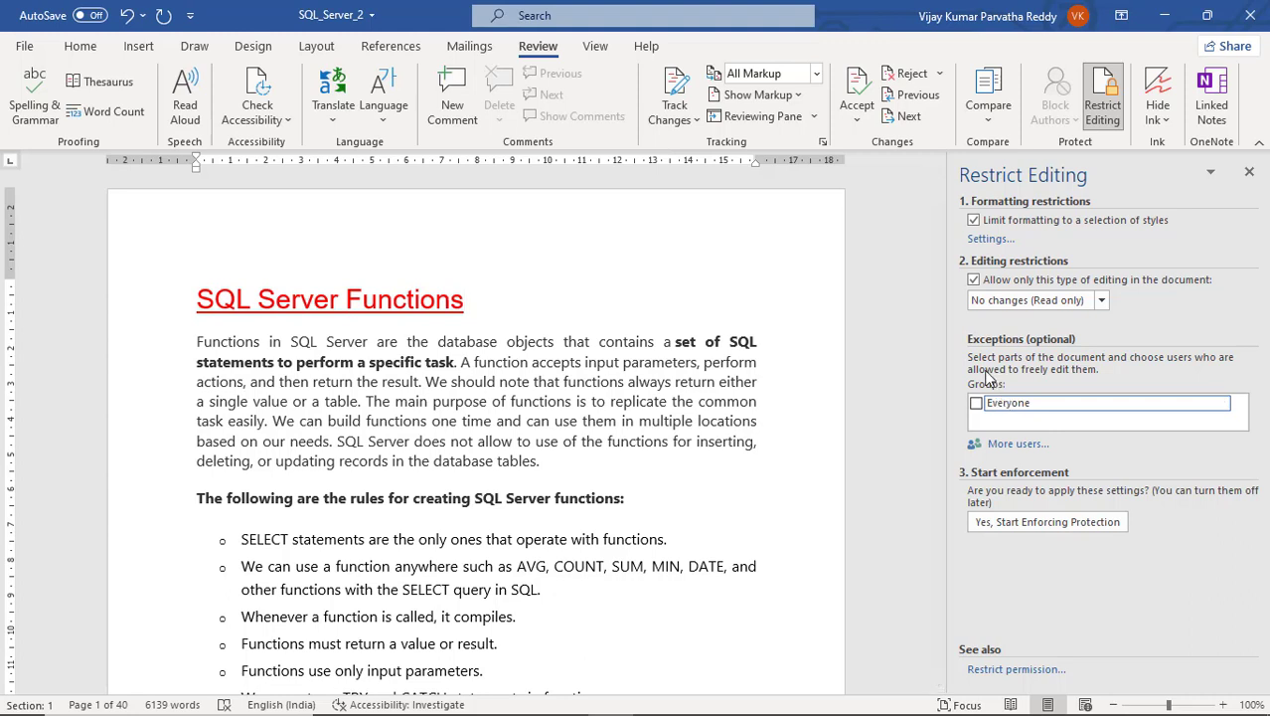
- Grant the Everyone group an exception to edit the current region
click(1222, 403)
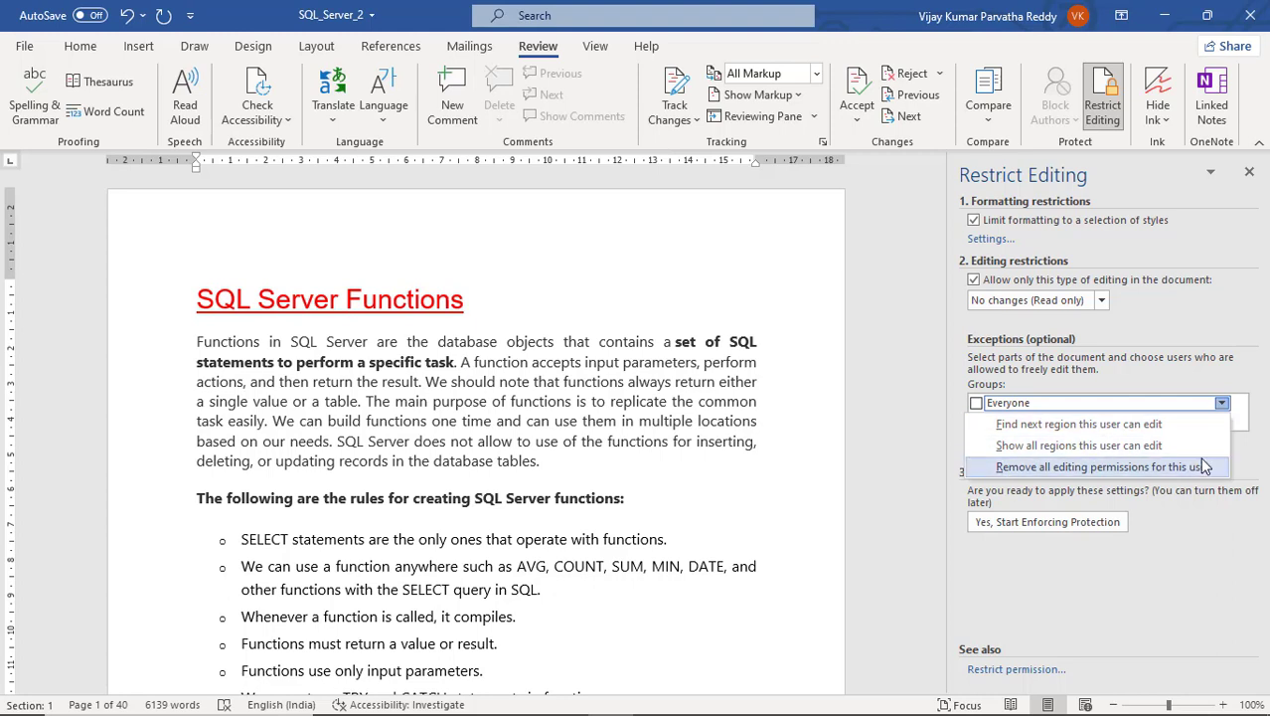
click(1182, 379)
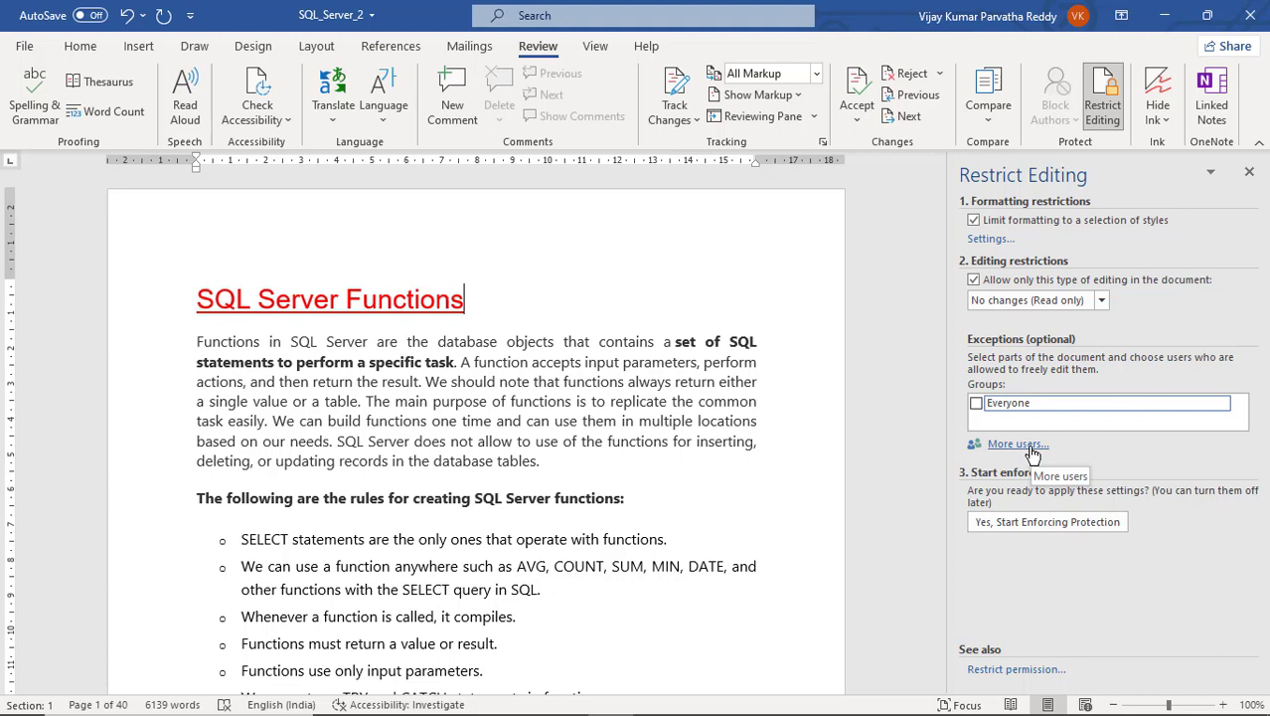
click(976, 403)
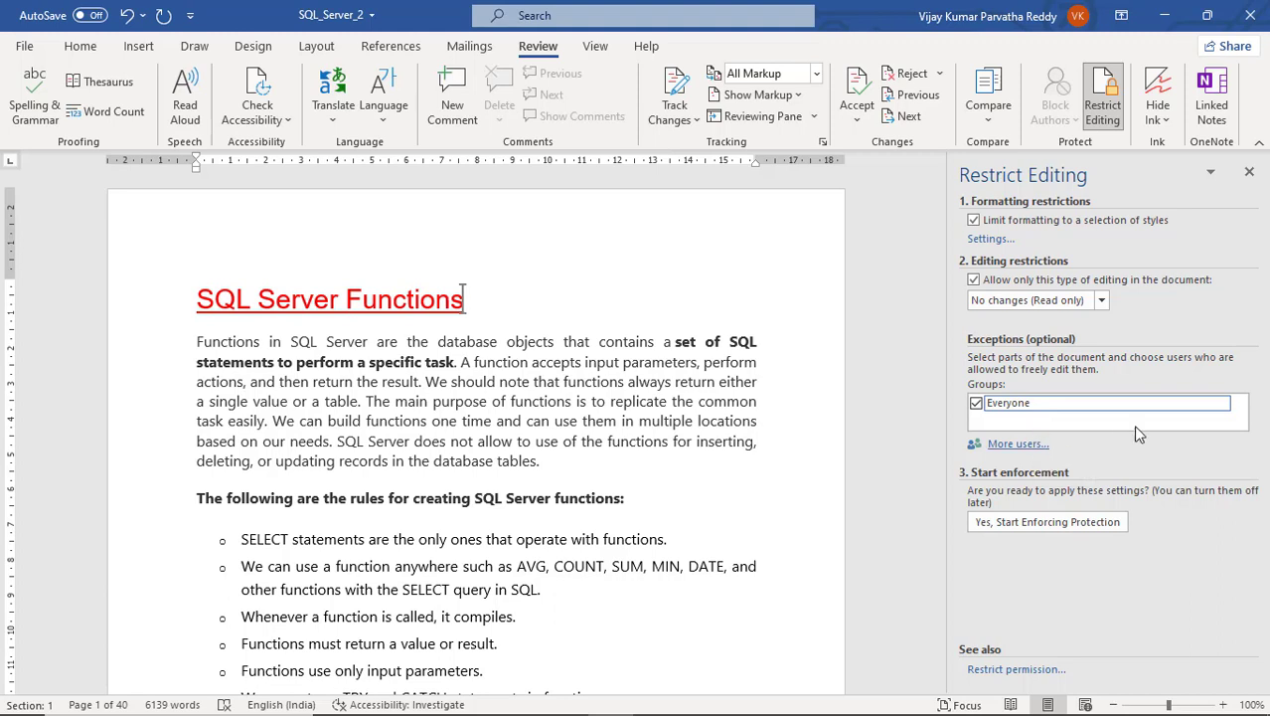
click(1016, 444)
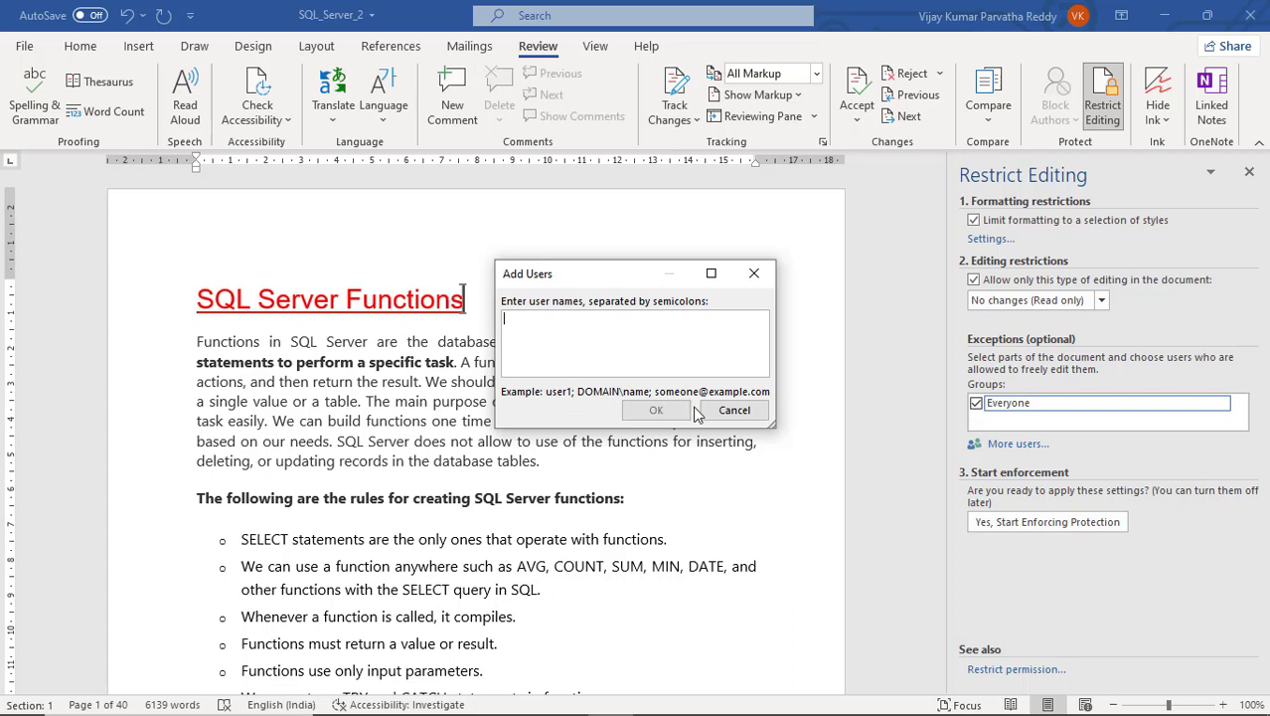
text(usha,kiran)
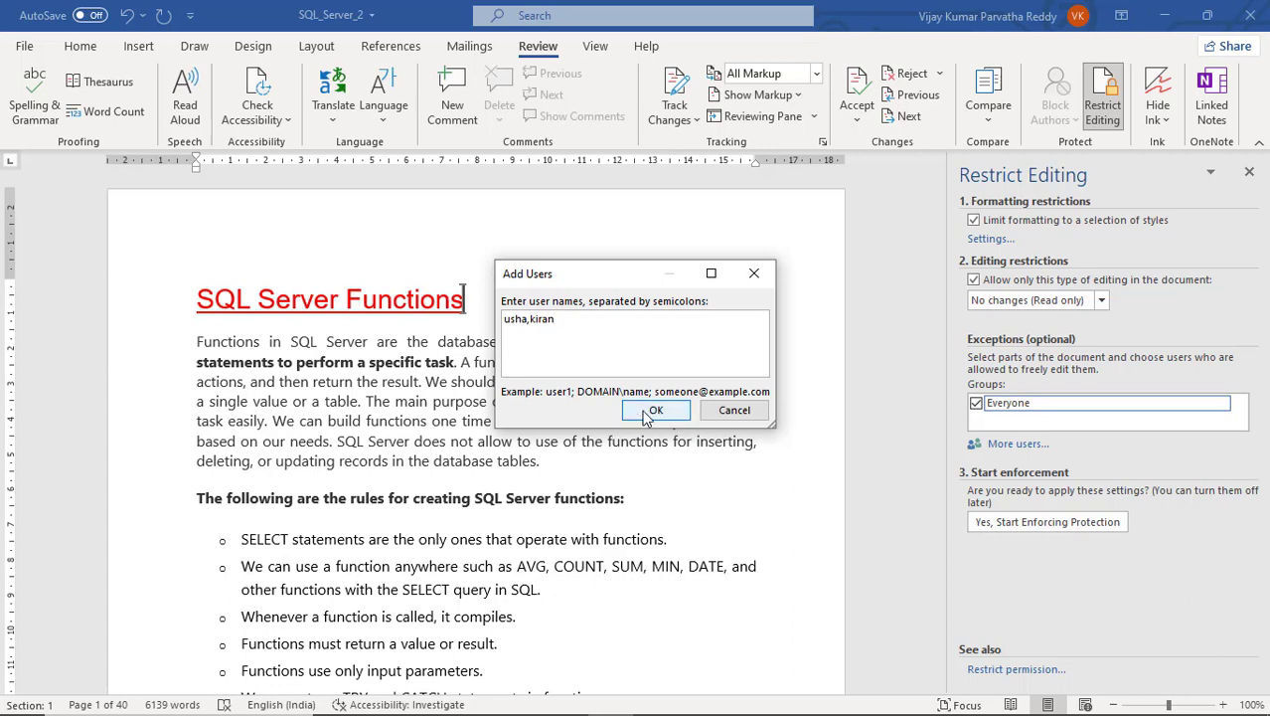
click(735, 411)
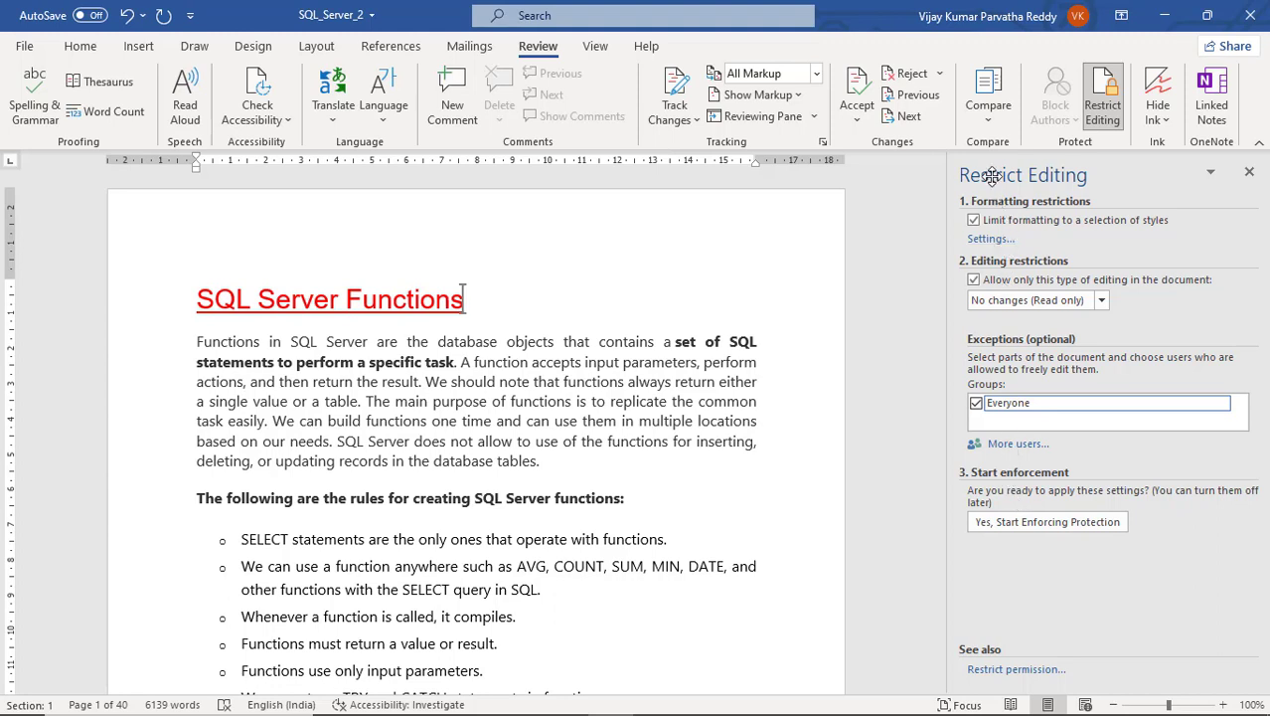
- Start enforcing protection, setting and confirming a password
click(1046, 524)
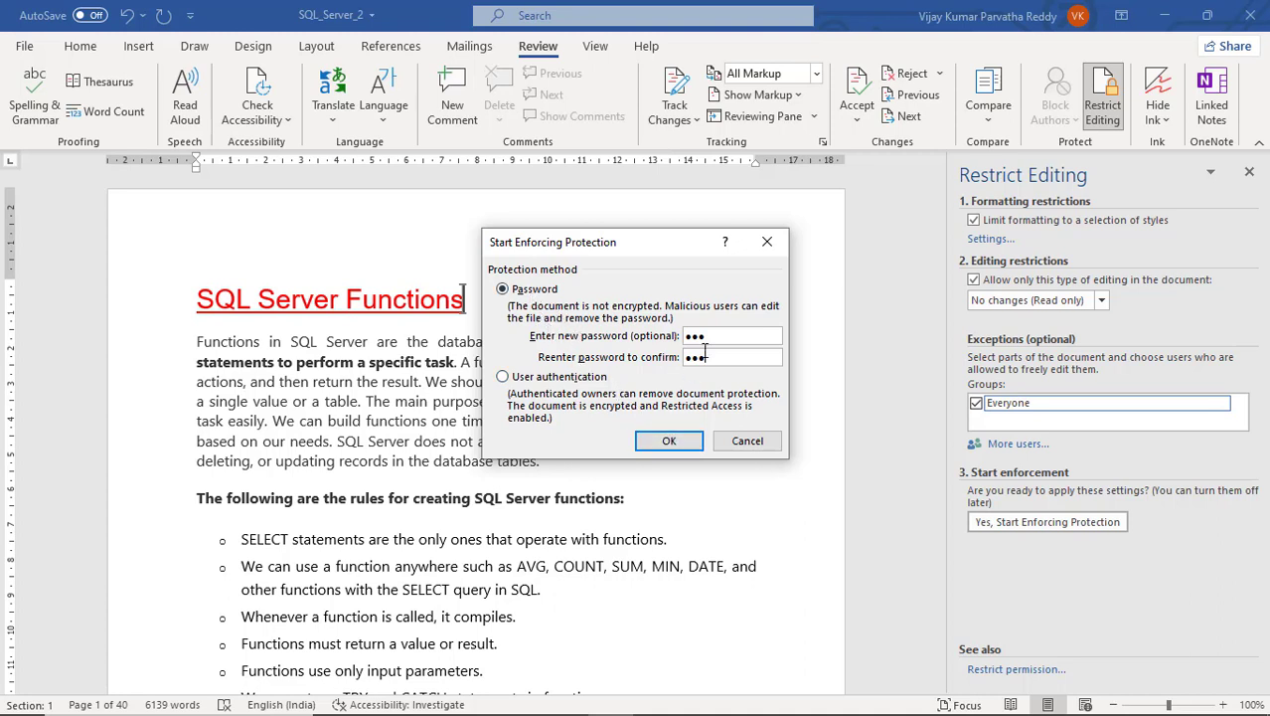
click(684, 447)
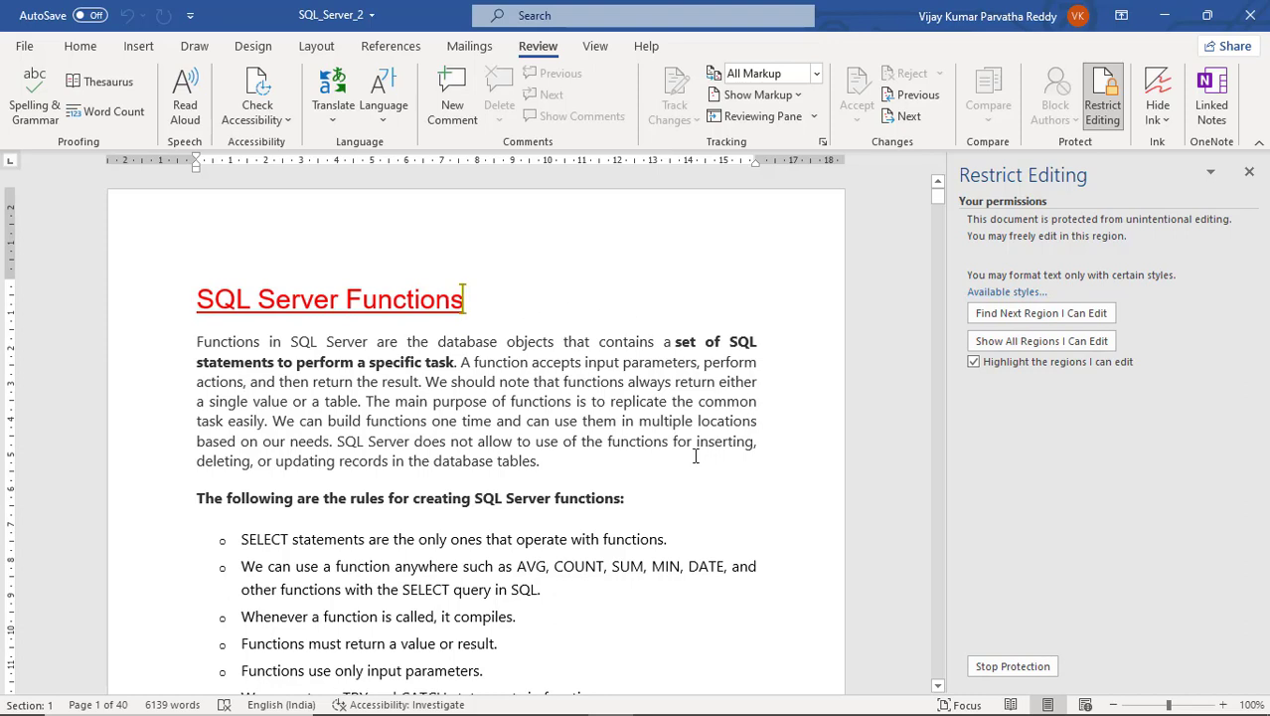
- Save the protected SQL_Server_2 with Ctrl+S and glance at the File view
key(ctrl+s)
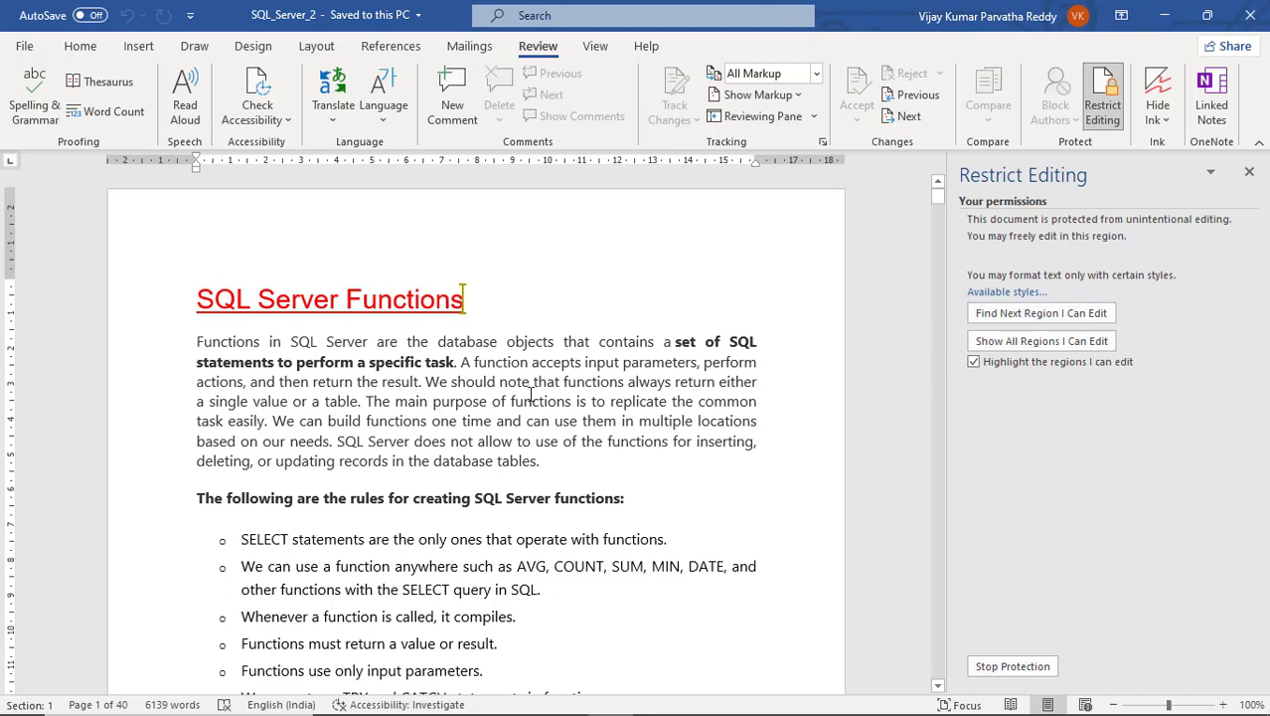
click(28, 46)
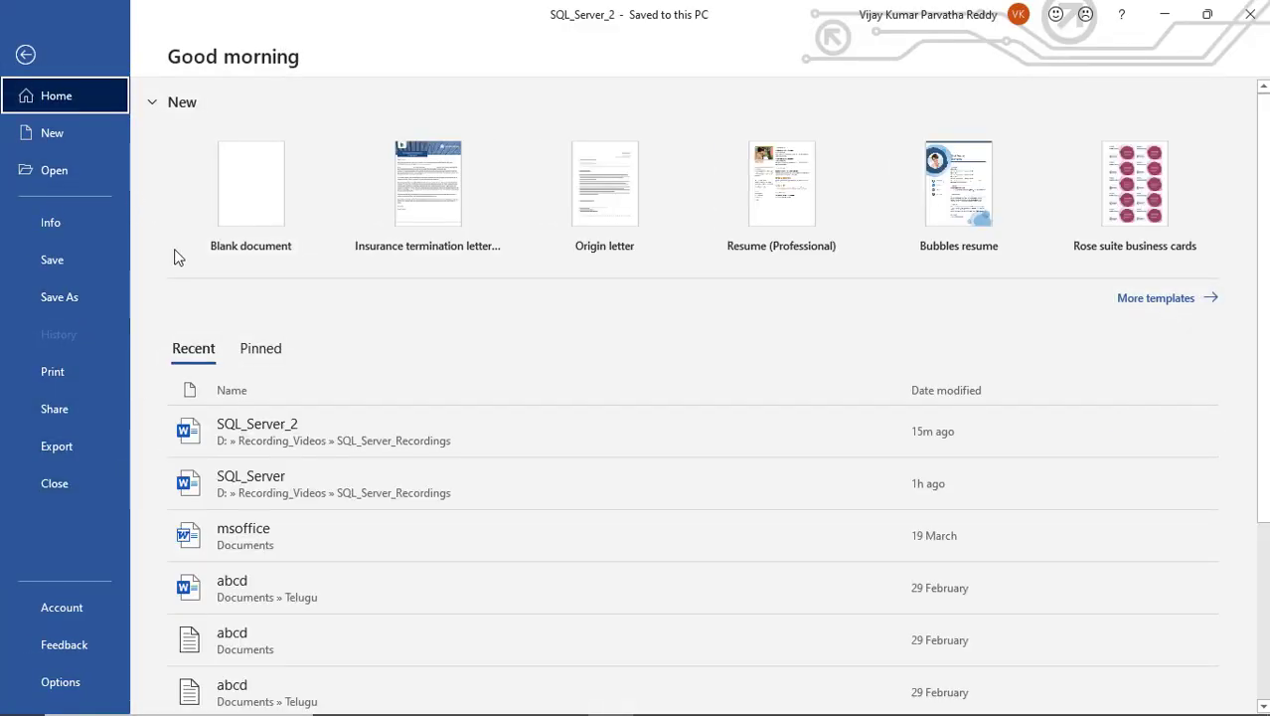
click(26, 54)
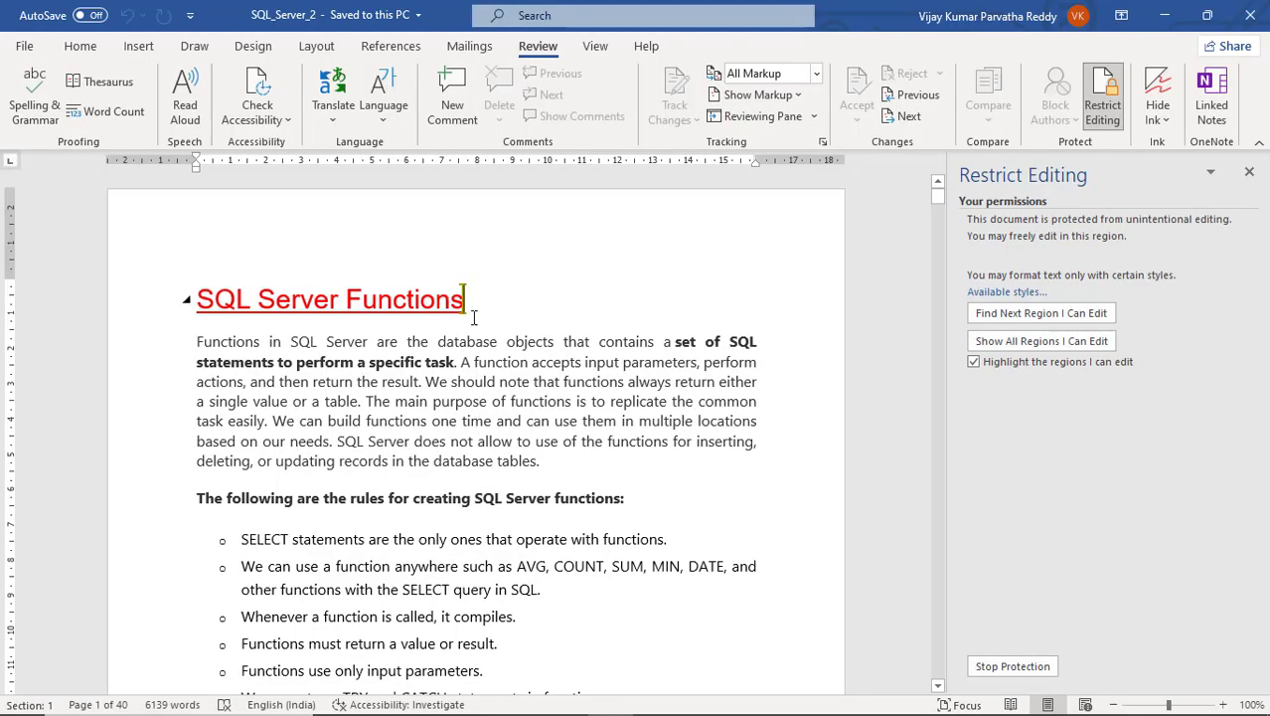
text(sdfgsdfgsdfgsfg)
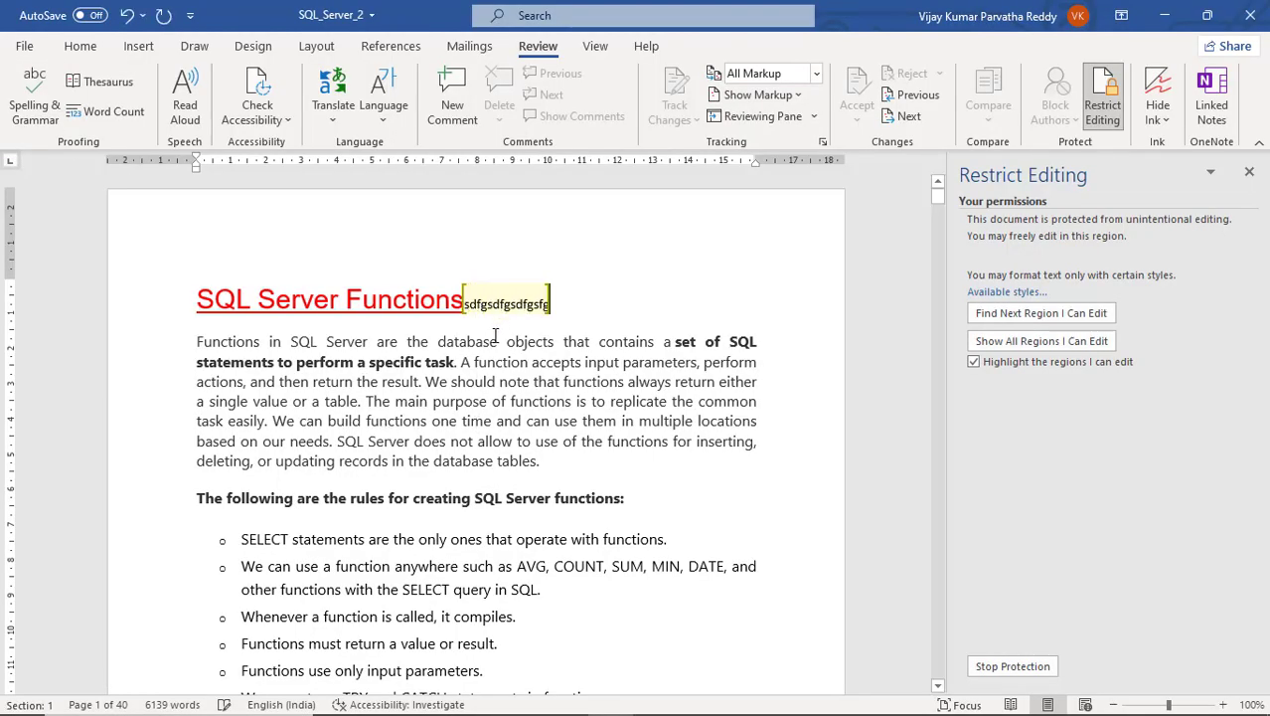
drag(464, 303, 378, 302)
key(Delete)
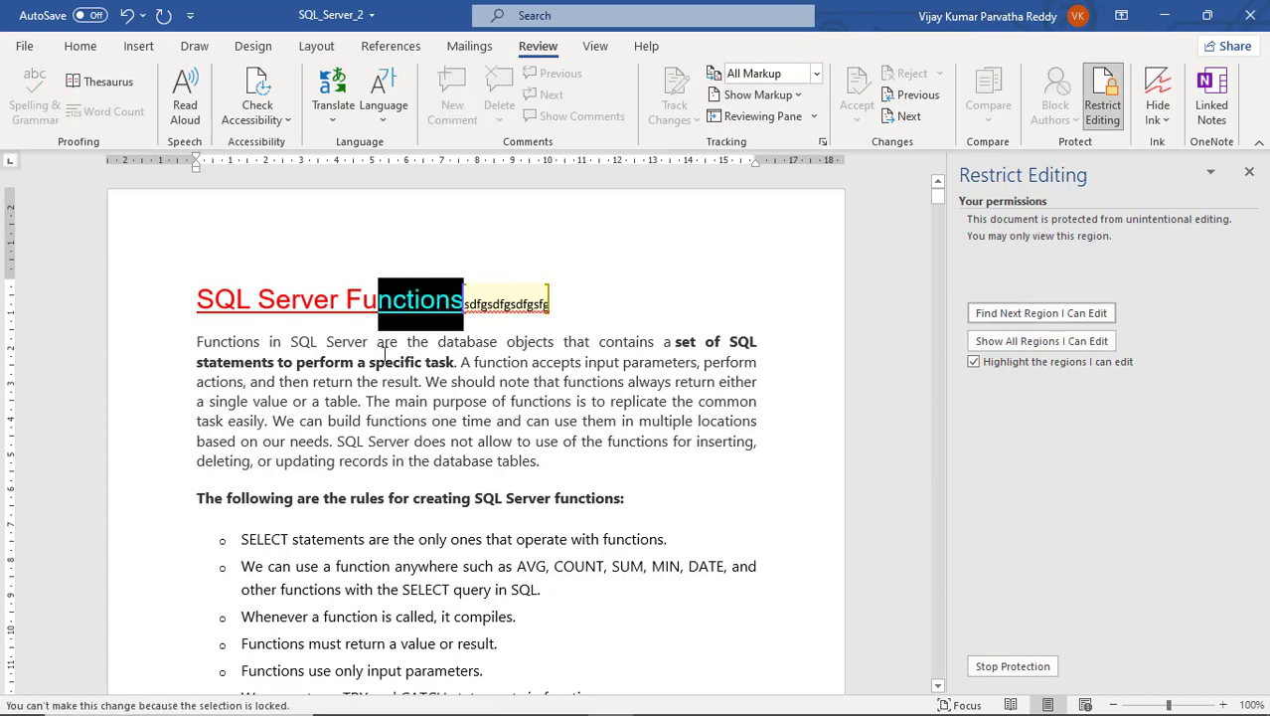
click(406, 398)
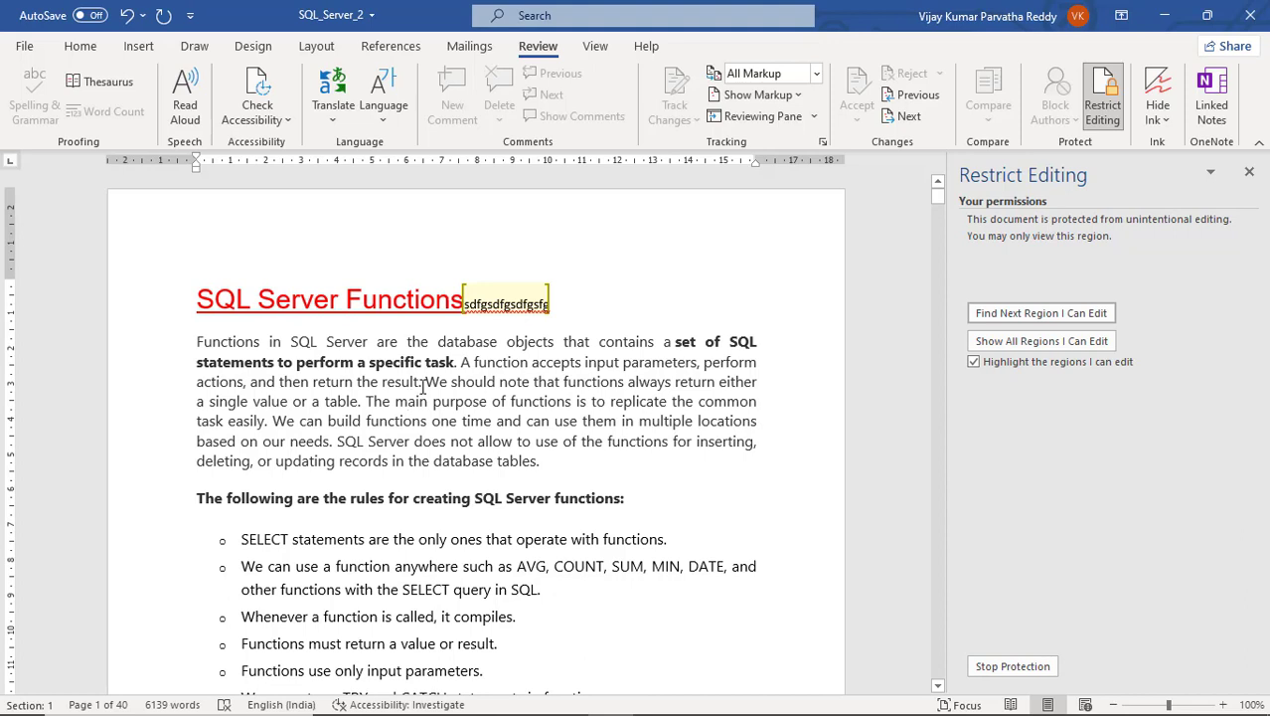
key(ctrl+z)
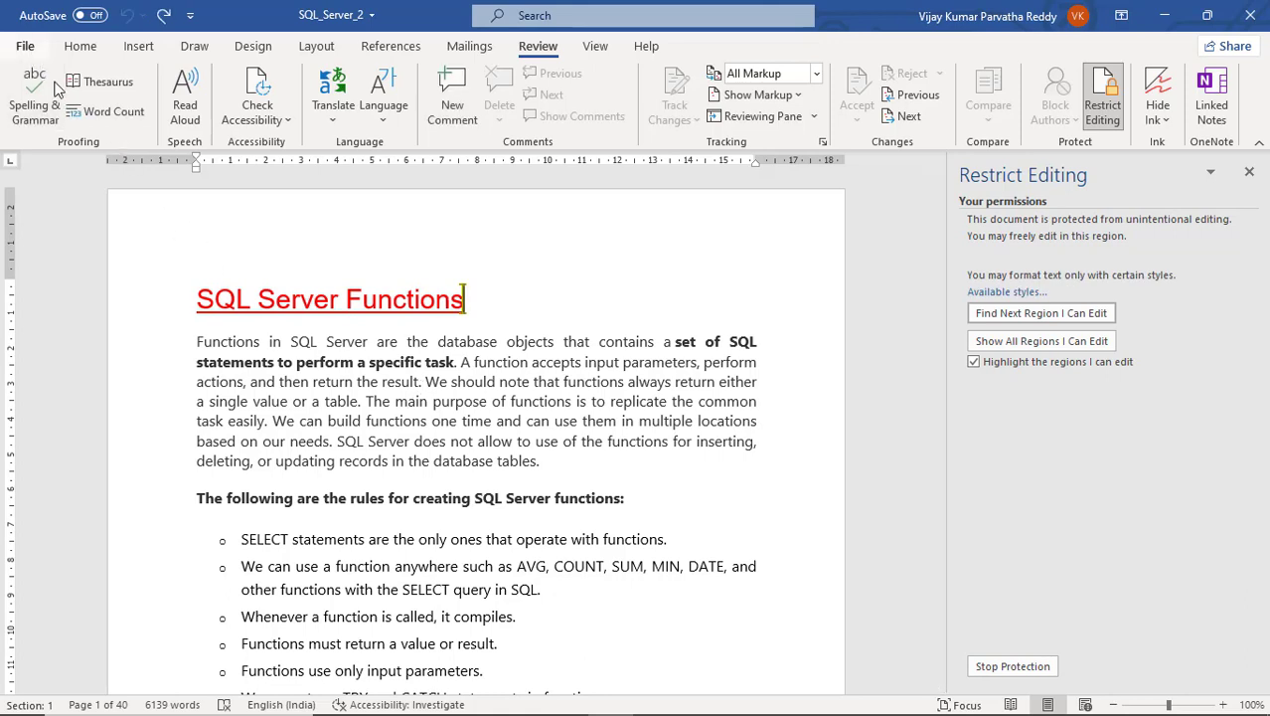
- Close SQL_Server_2 via File > Close and reopen it from the Recent list
click(459, 363)
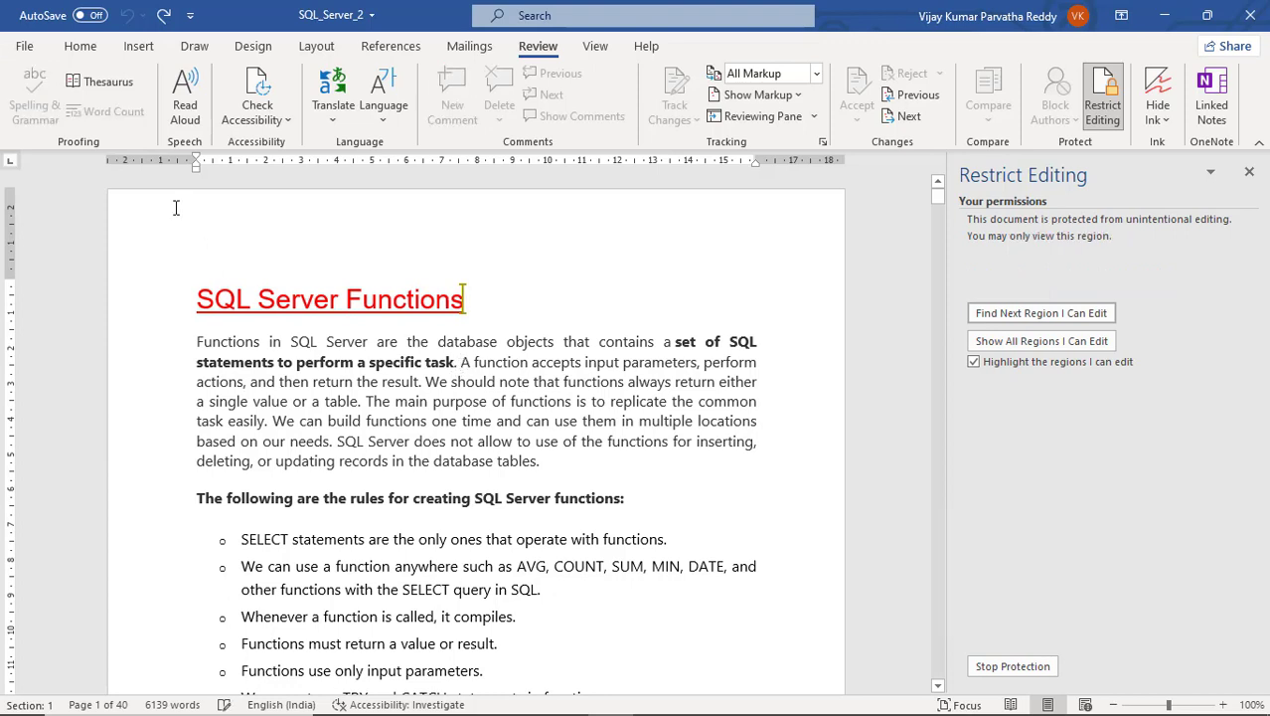
click(26, 50)
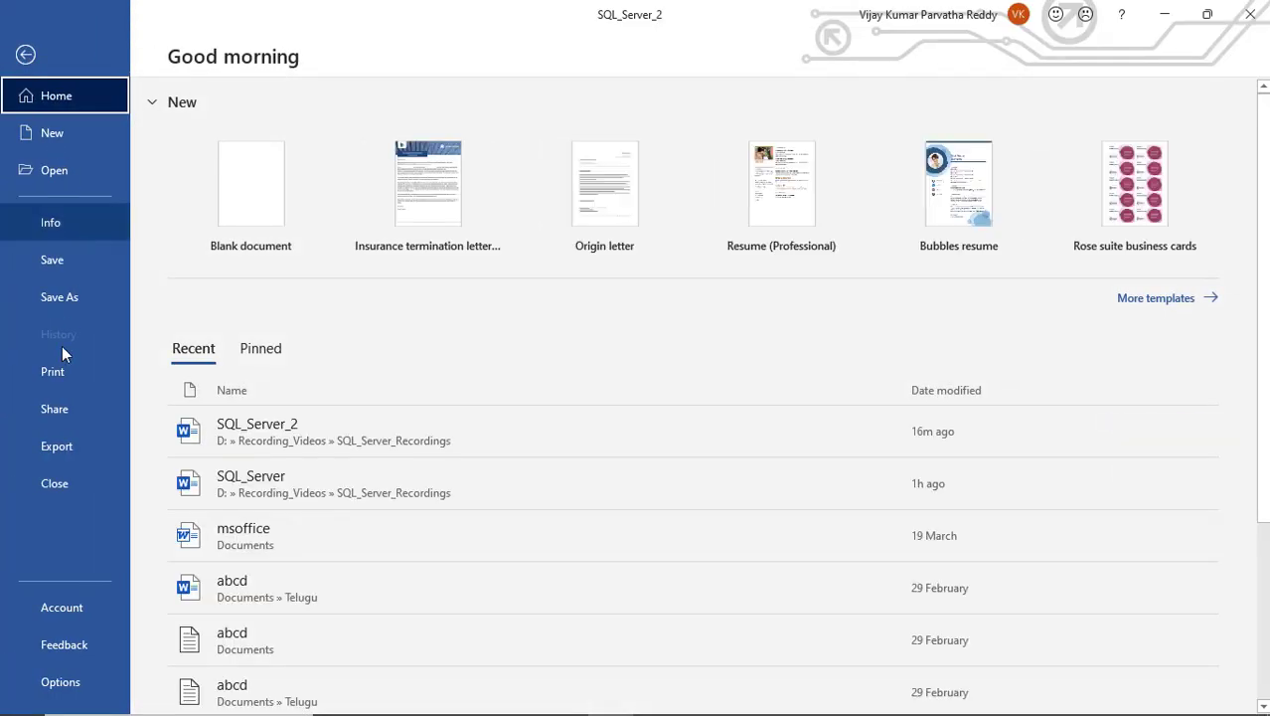
click(54, 488)
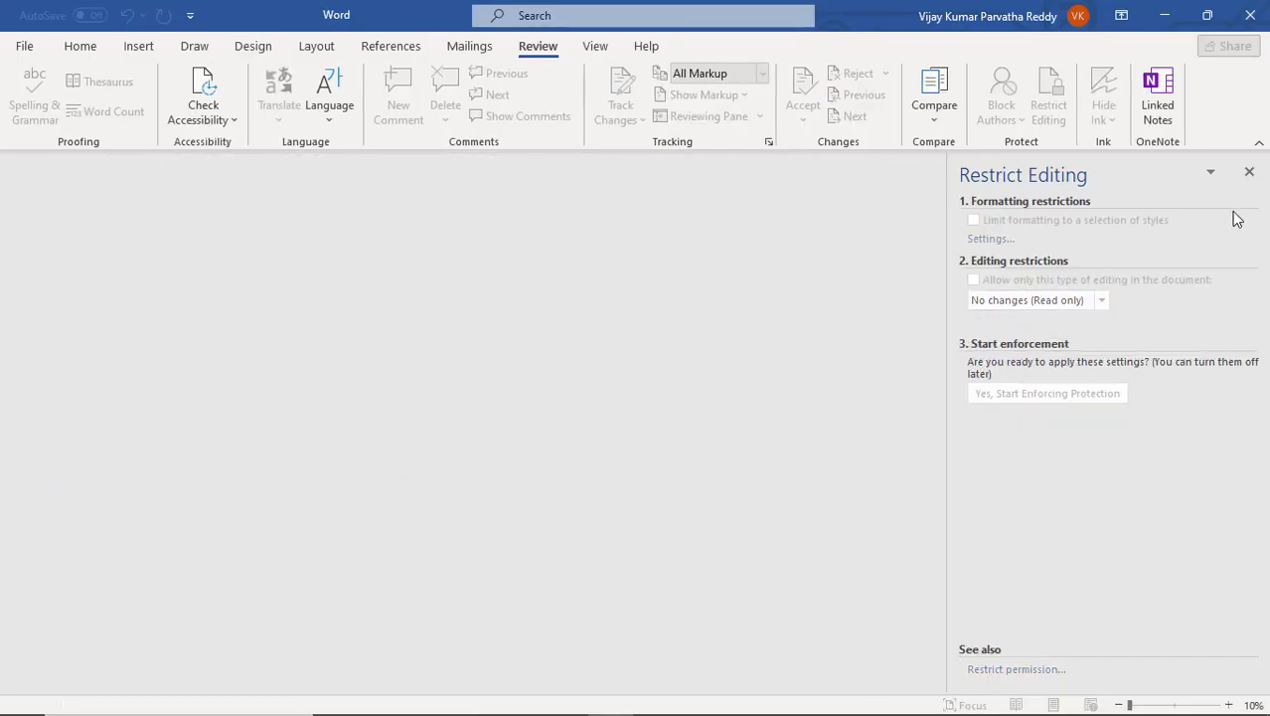
click(26, 47)
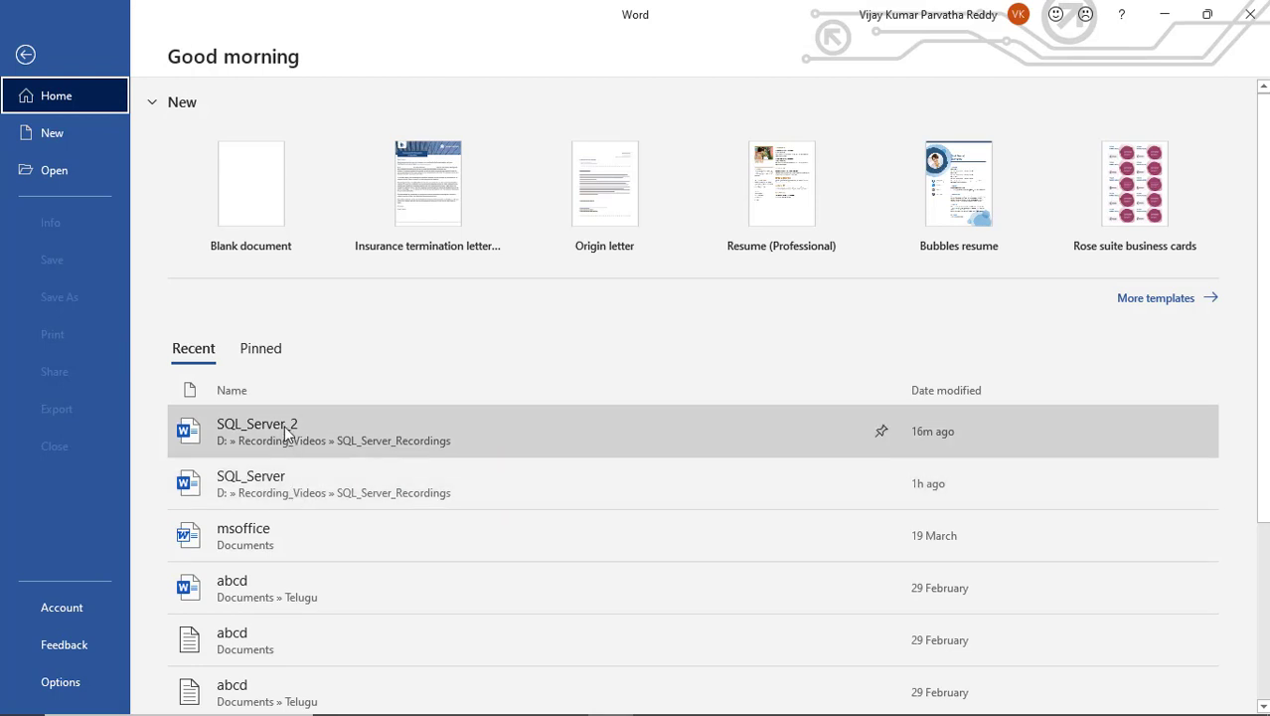
click(286, 428)
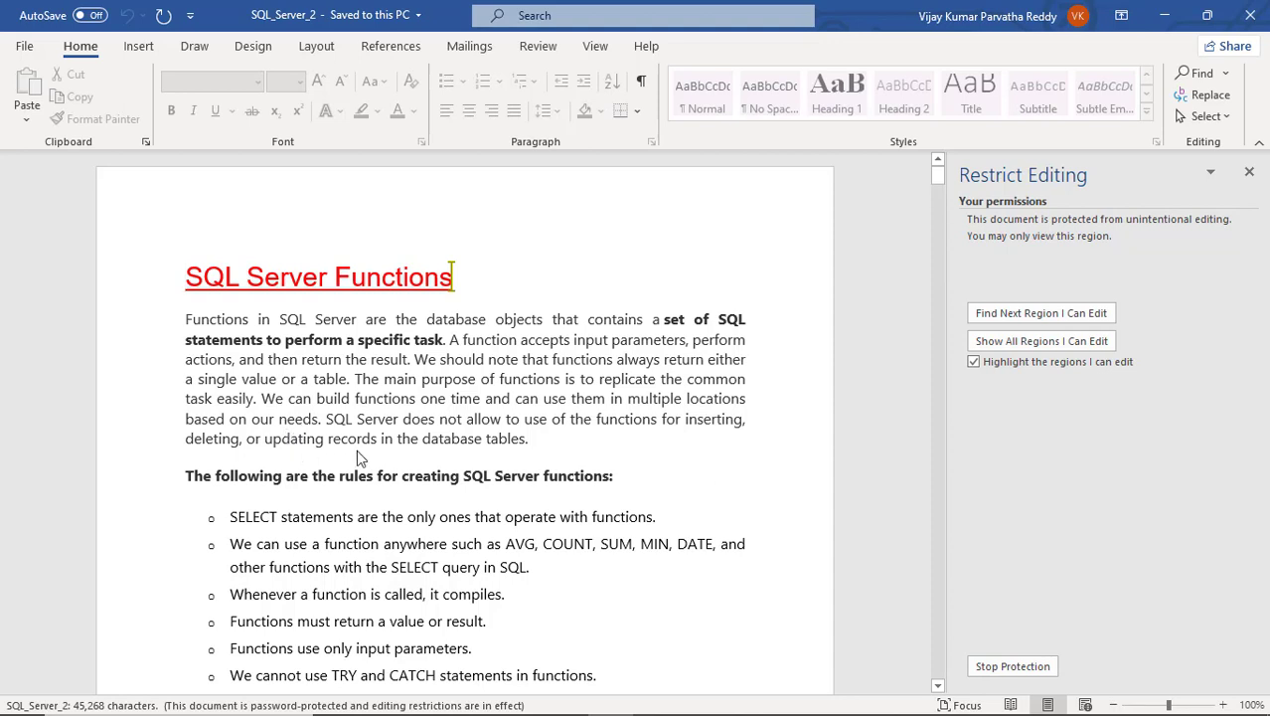
click(1250, 174)
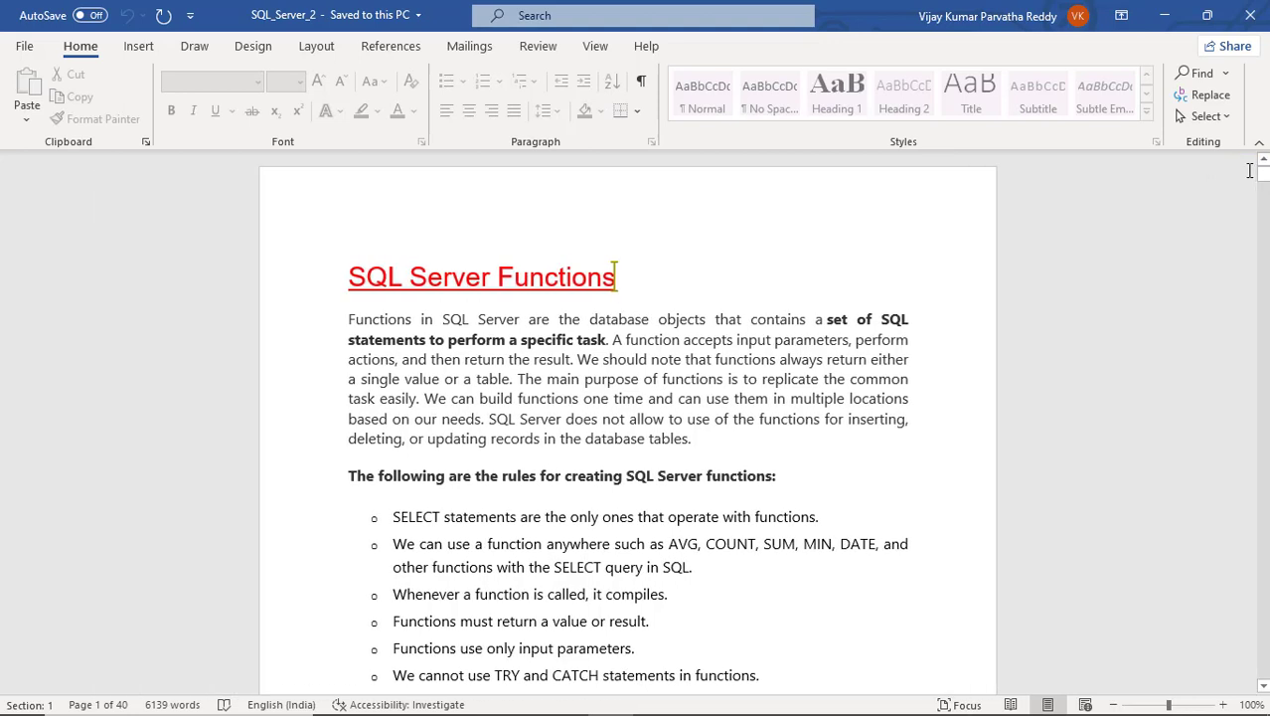
click(477, 339)
key(BackSpace)
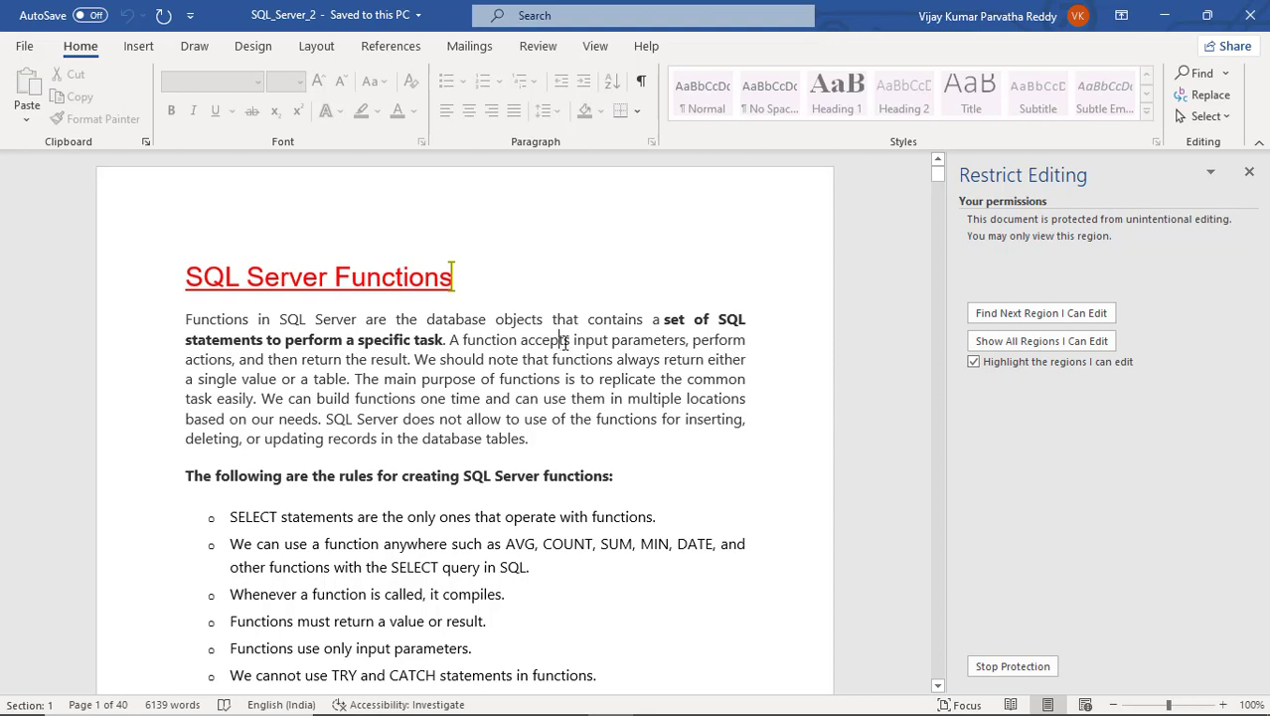
key(BackSpace)
key(BackSpace)
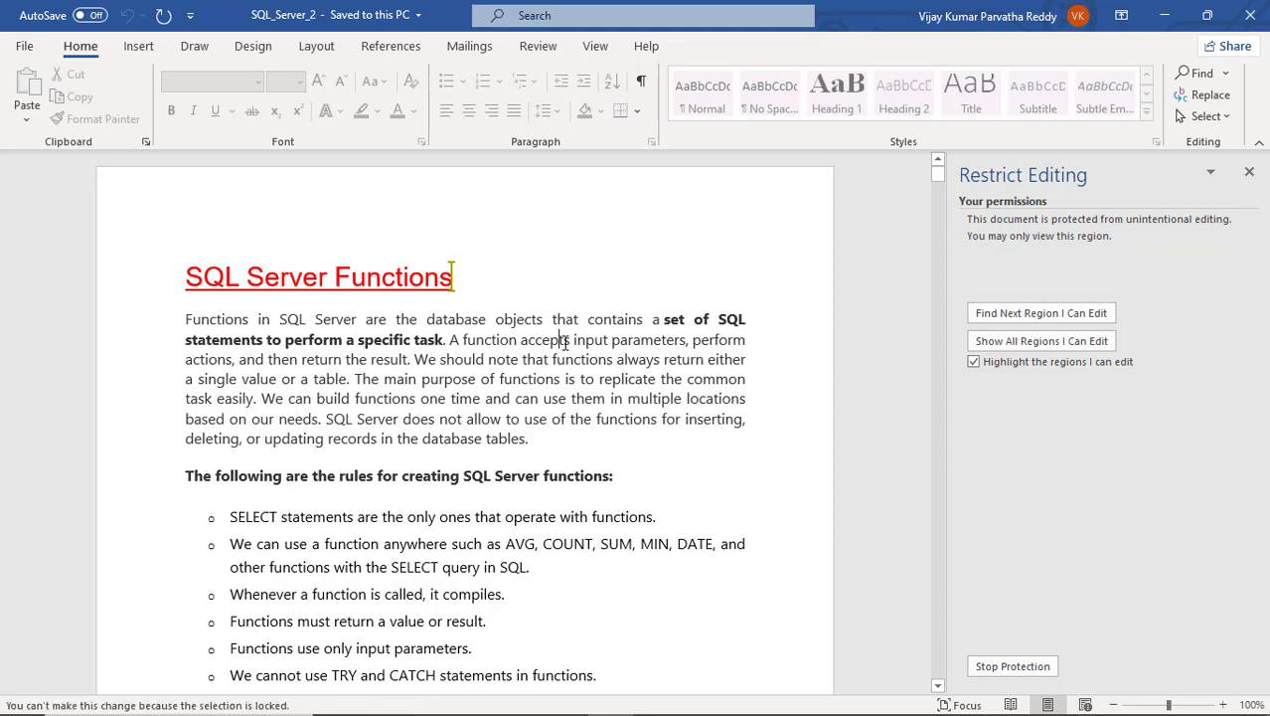
key(BackSpace)
key(BackSpace)
click(463, 340)
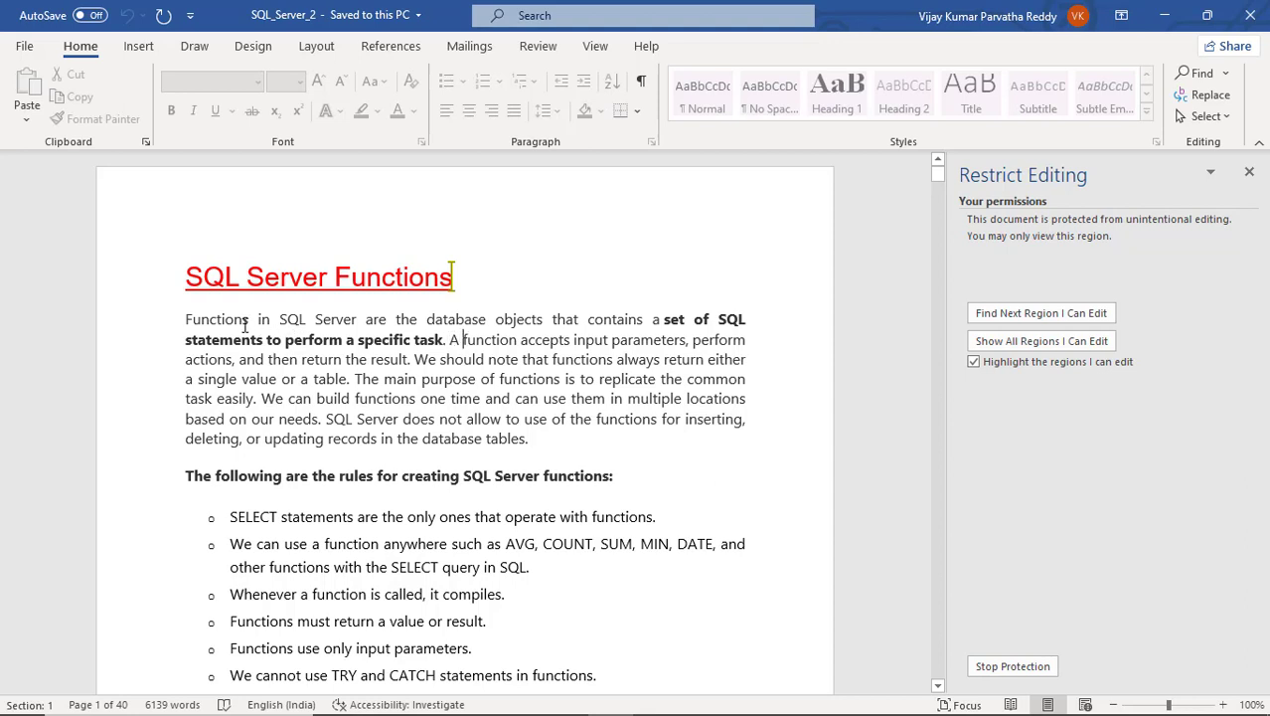
drag(186, 318, 657, 460)
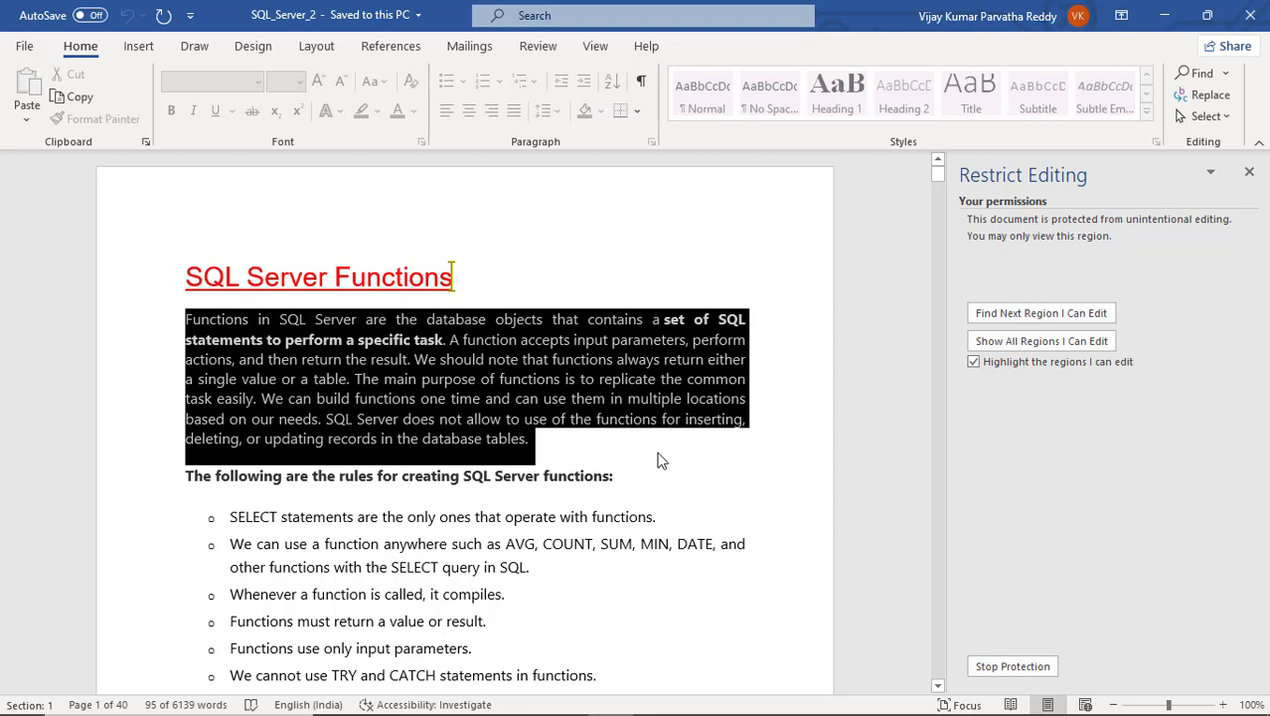
key(Delete)
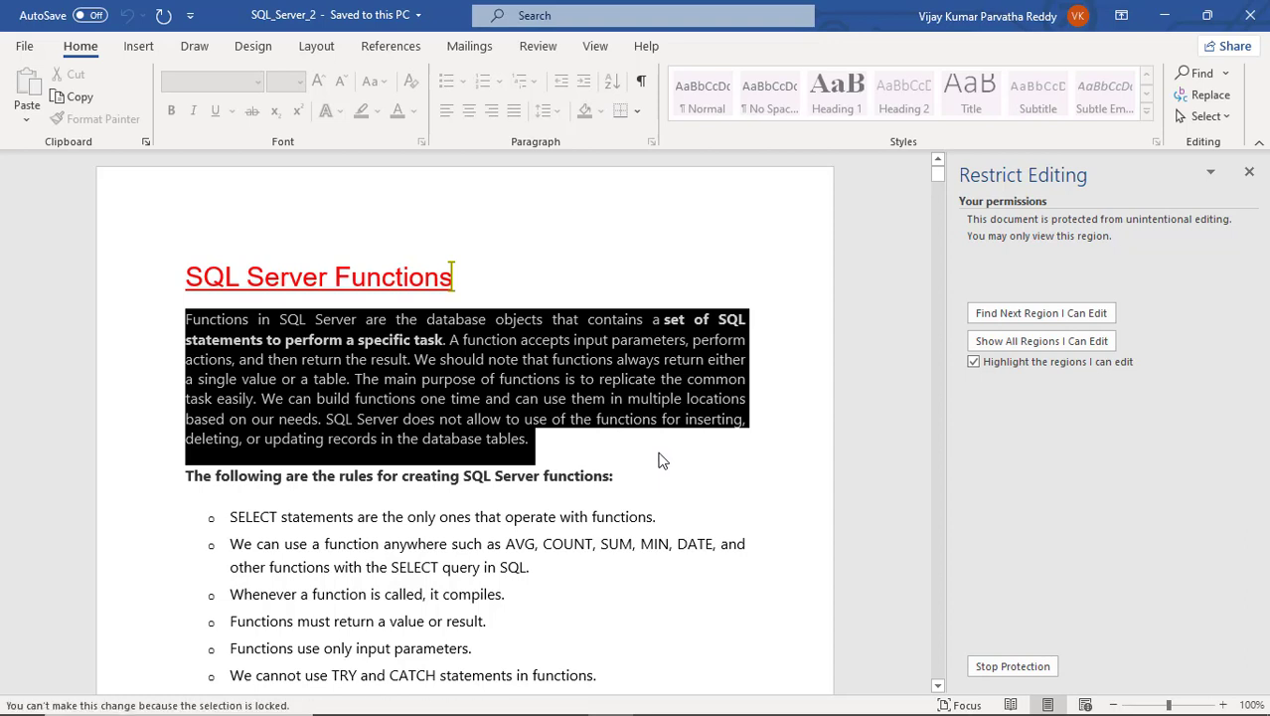
click(582, 476)
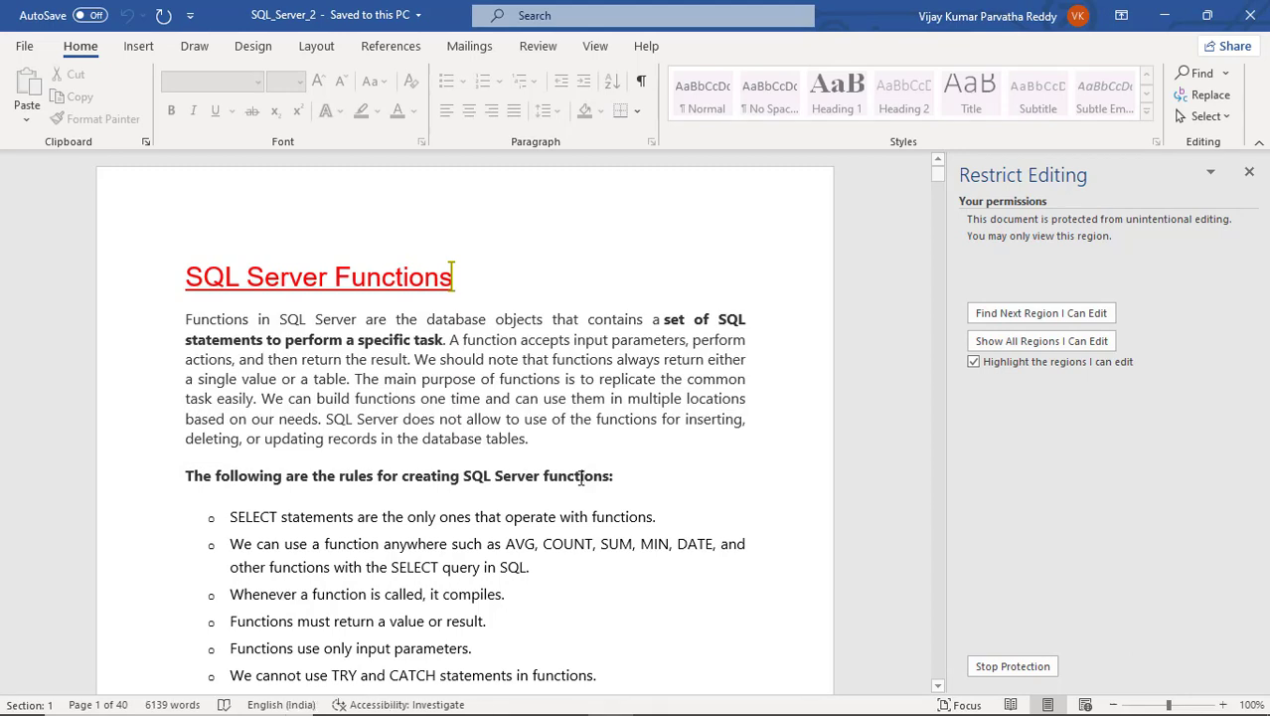
scroll(583, 476, down, 3)
scroll(581, 478, down, 2)
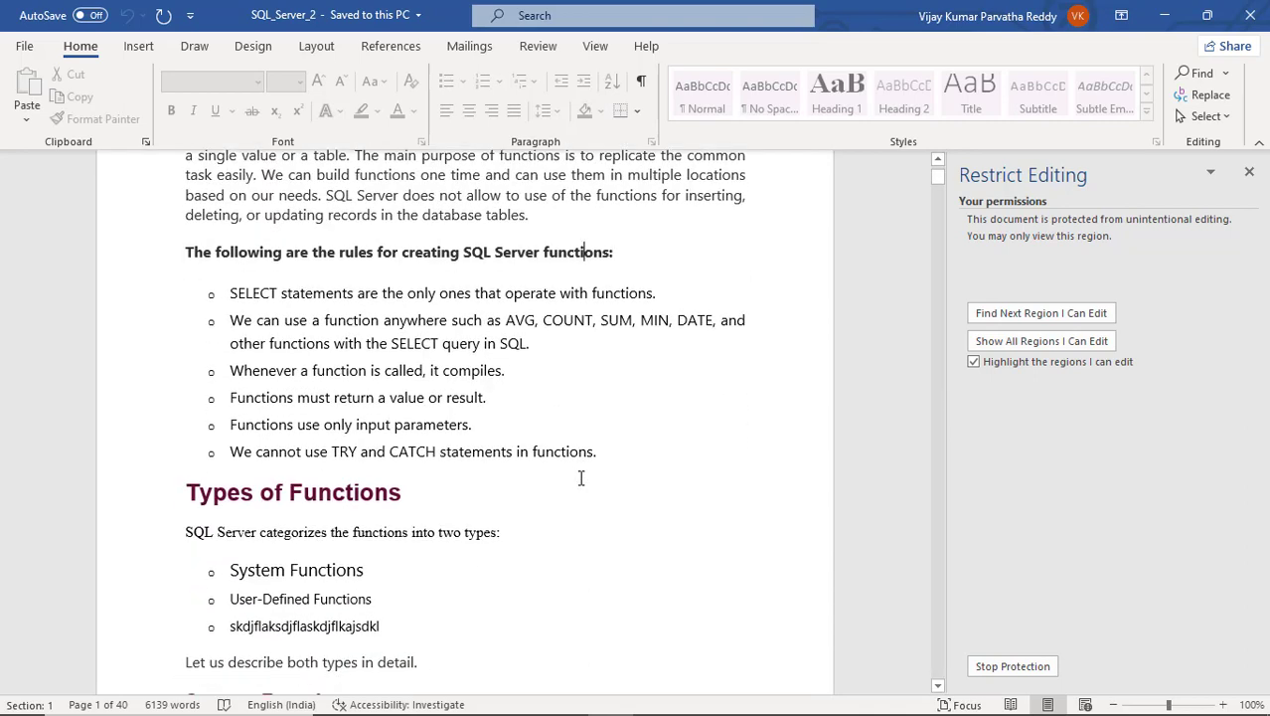
scroll(582, 478, up, 5)
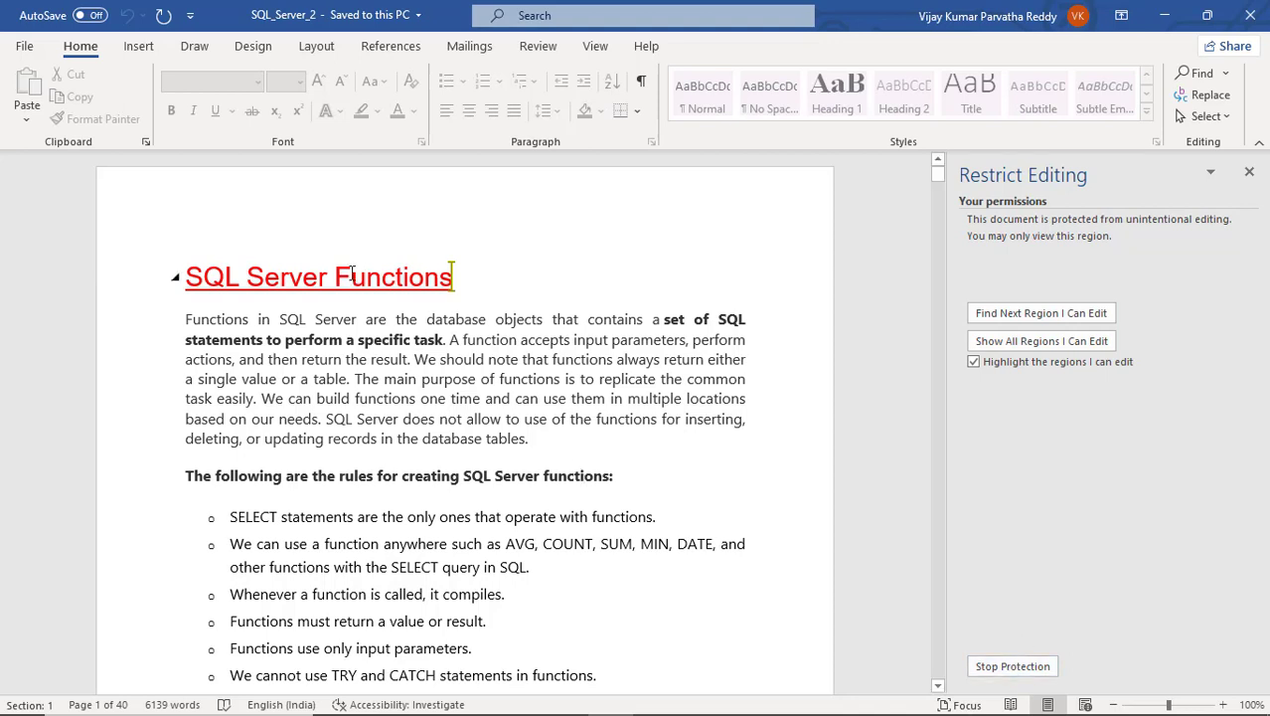
- Choose Stop Protection and type the document password in the Unprotect Document dialog
click(1014, 667)
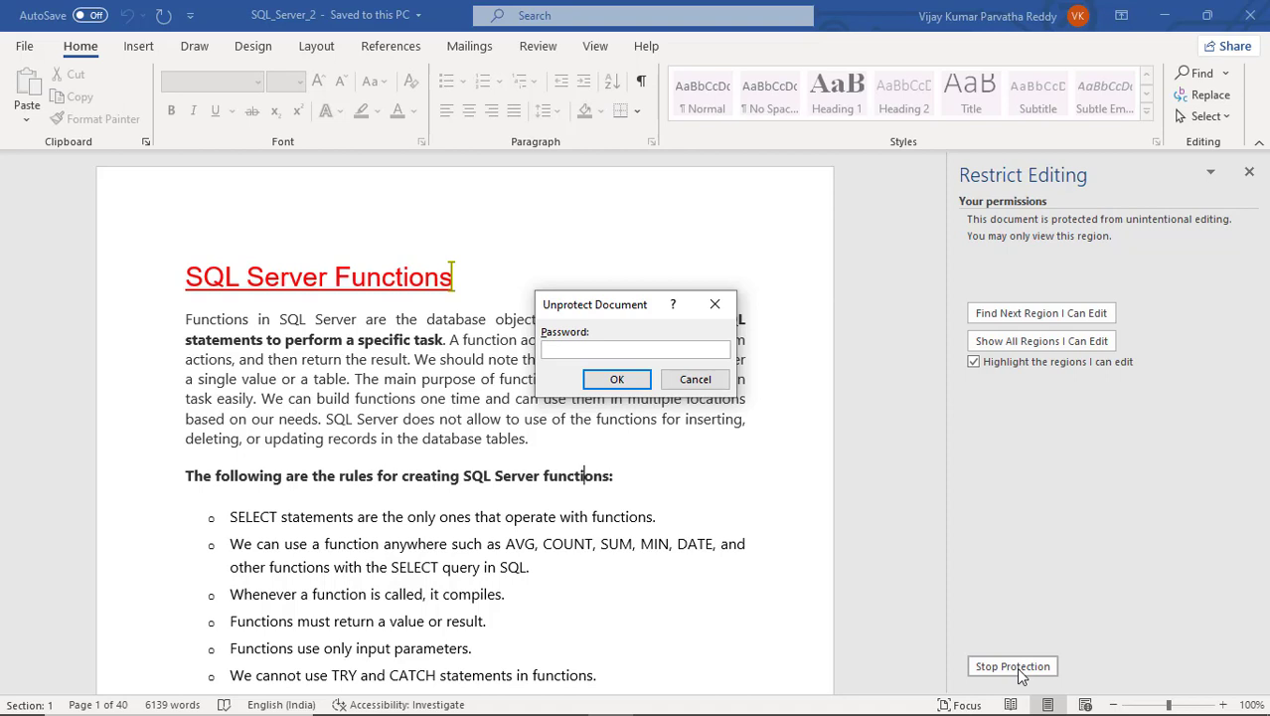
text(123)
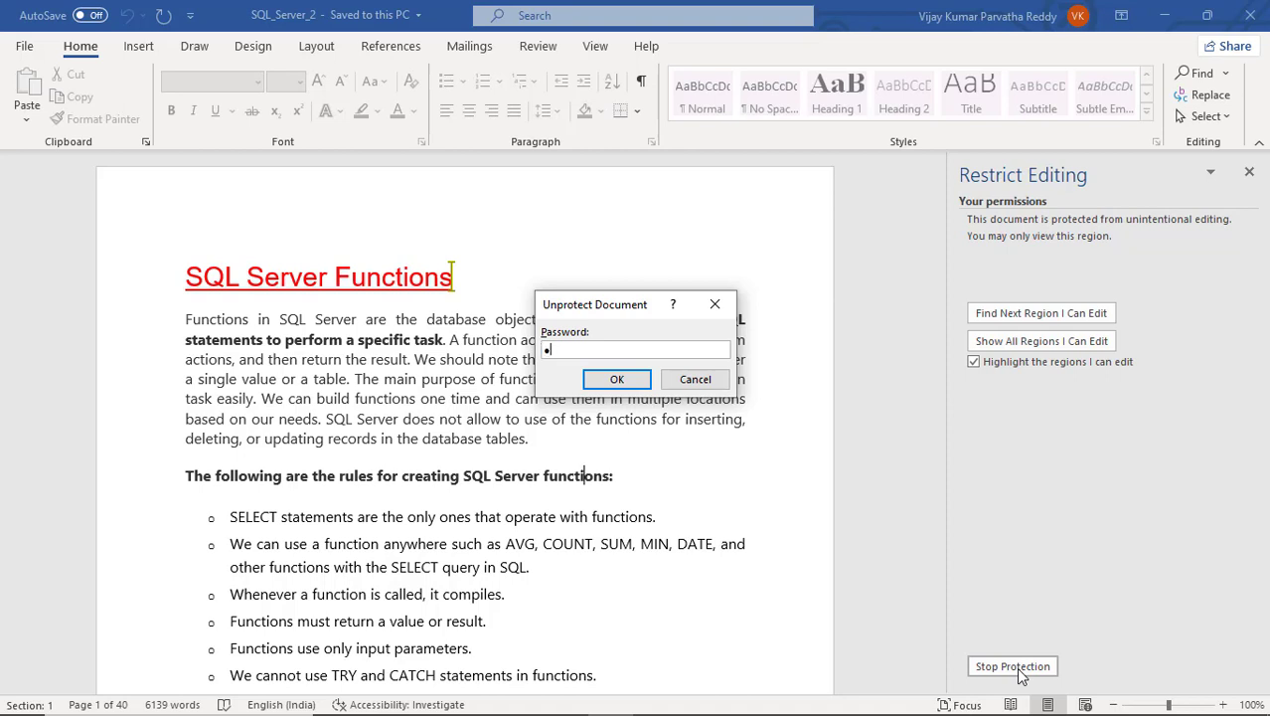
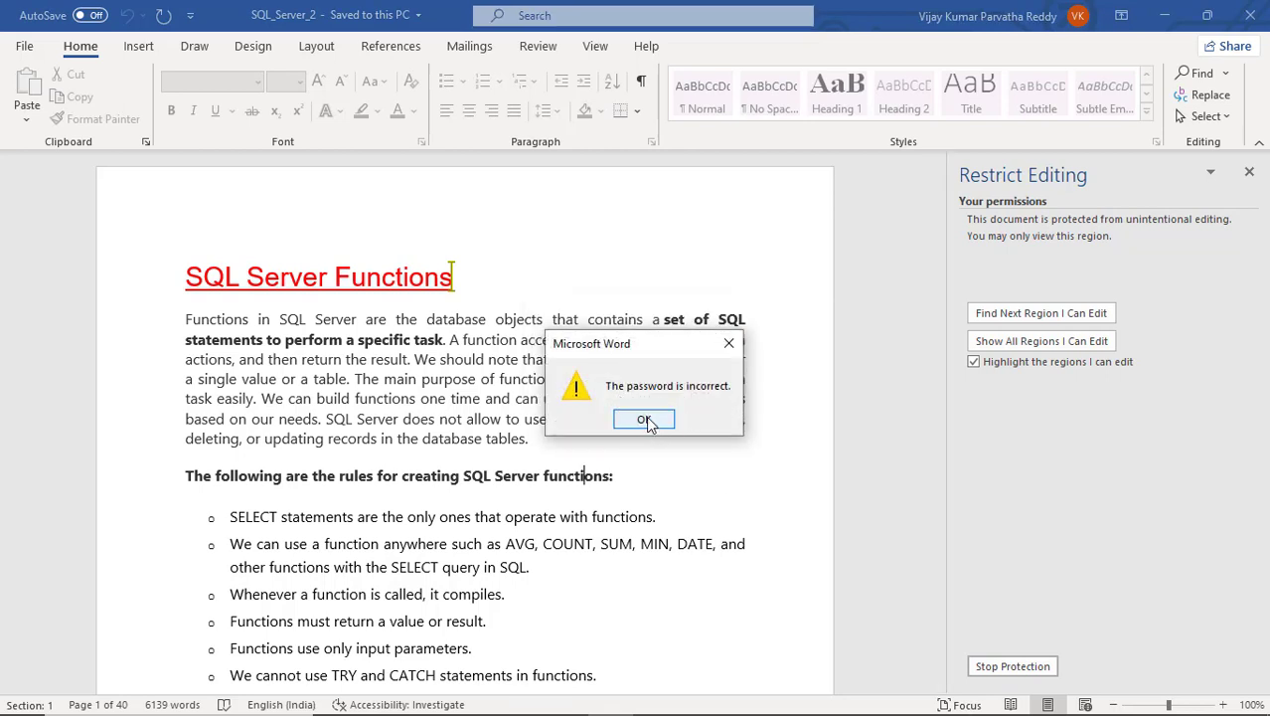
- Dismiss the incorrect-password warning and stop protection by entering the correct document password
click(646, 420)
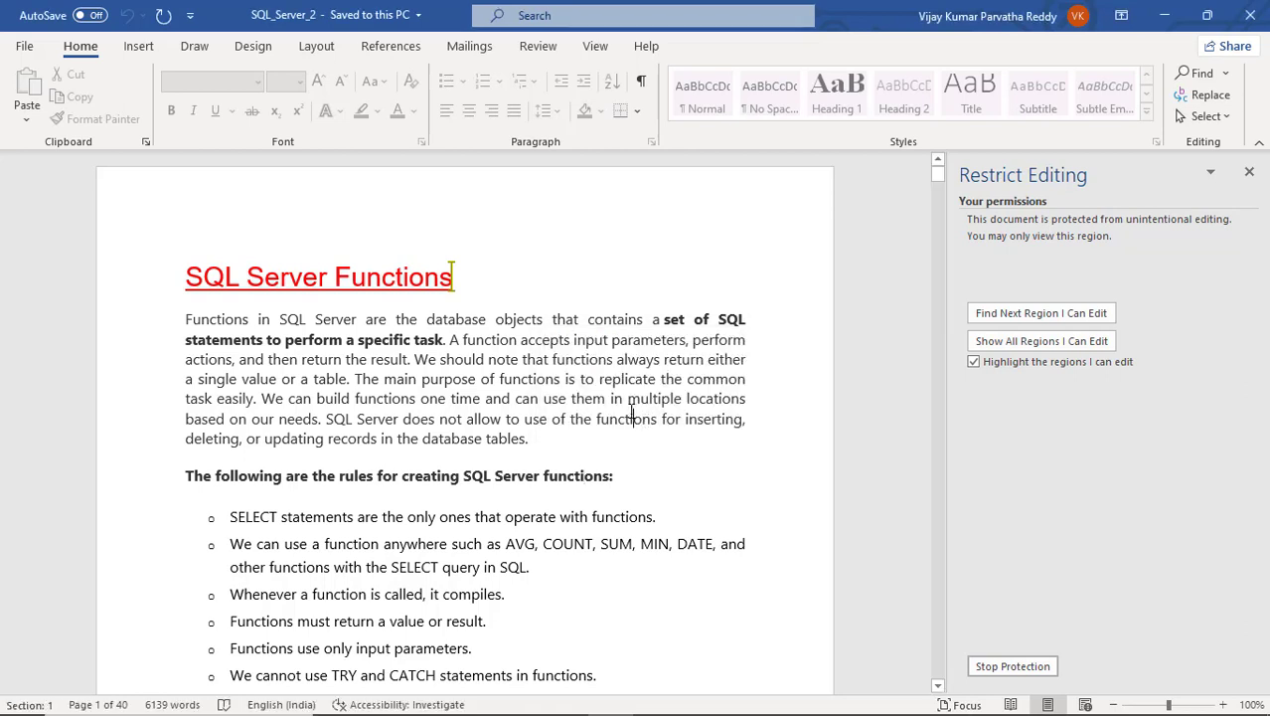
click(1016, 666)
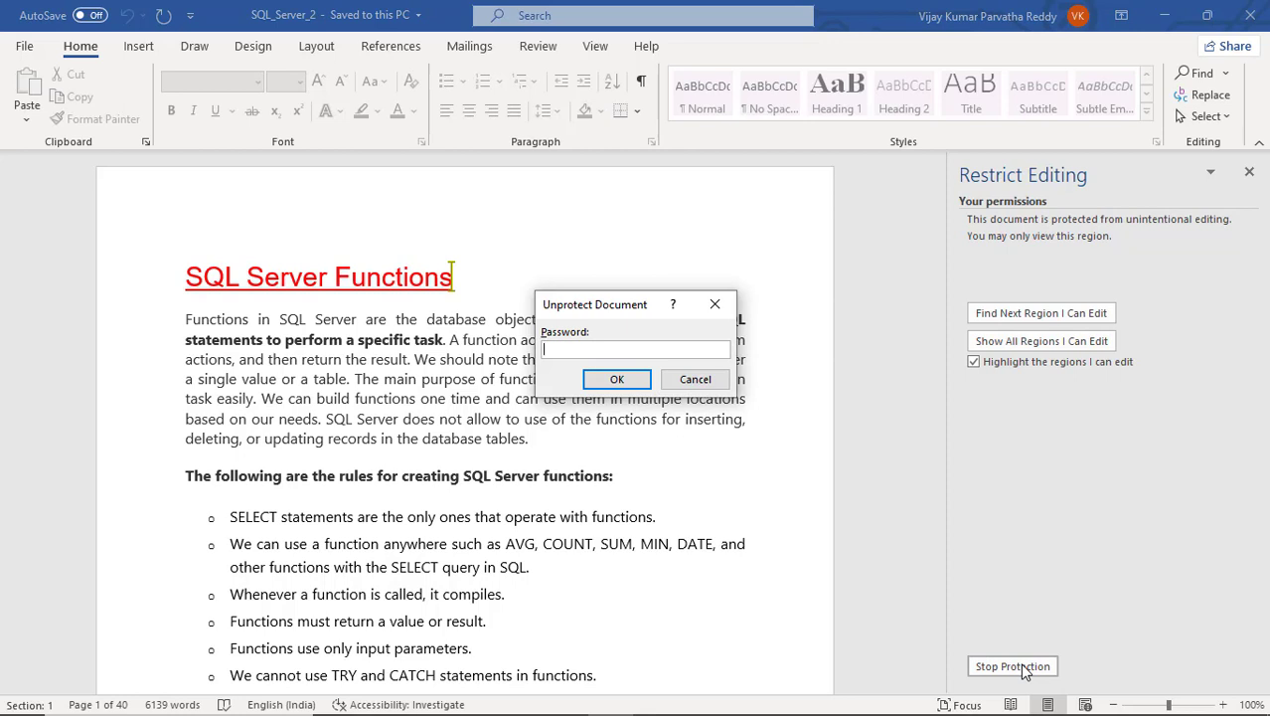
text(12)
click(616, 379)
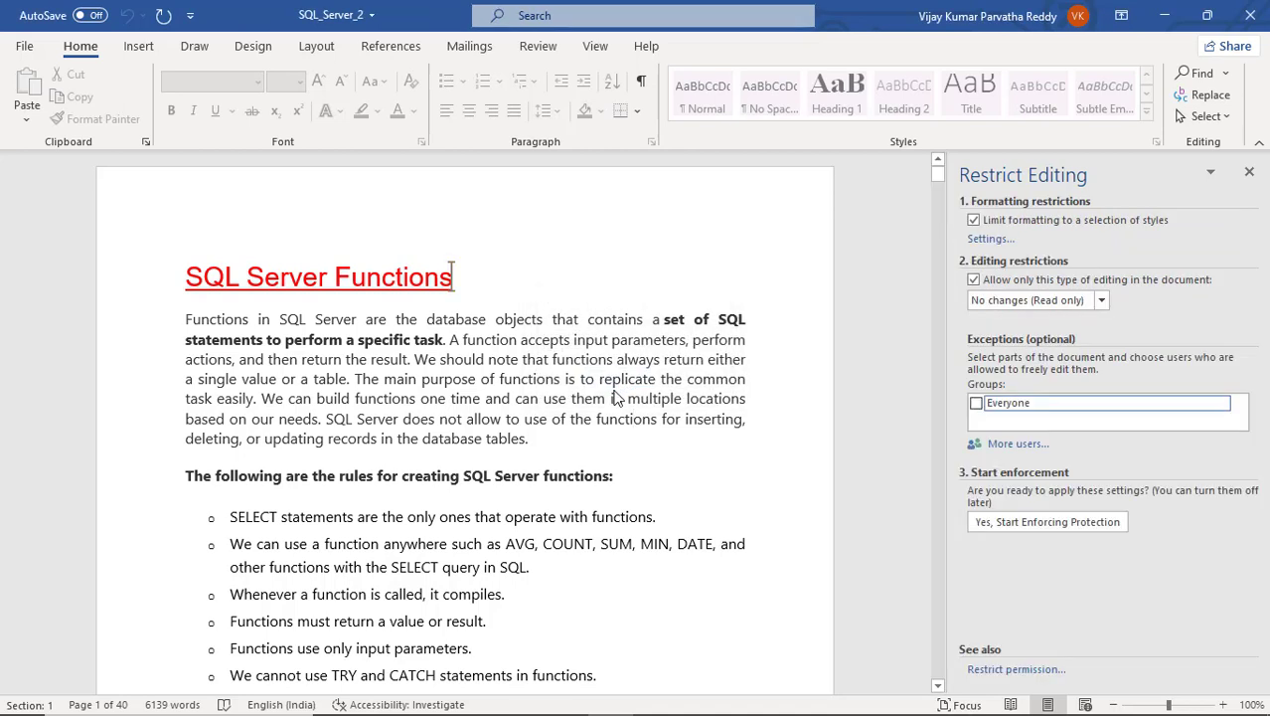
- Type sdfgsdfgsdfgsdfg after 'tables.', delete then restore 'creating SQL Server functions:', and close the Restrict Editing pane
click(544, 443)
text(sdfgsdfgsdfgsdfg)
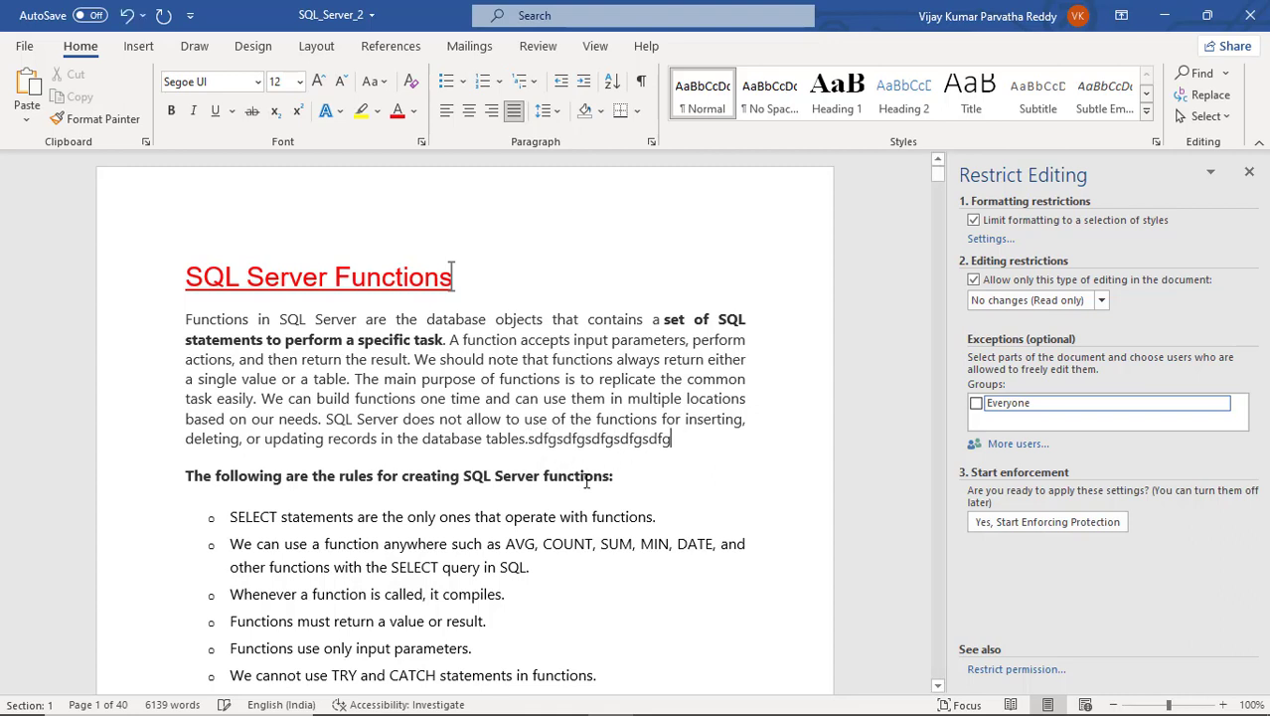
drag(636, 477, 404, 478)
key(BackSpace)
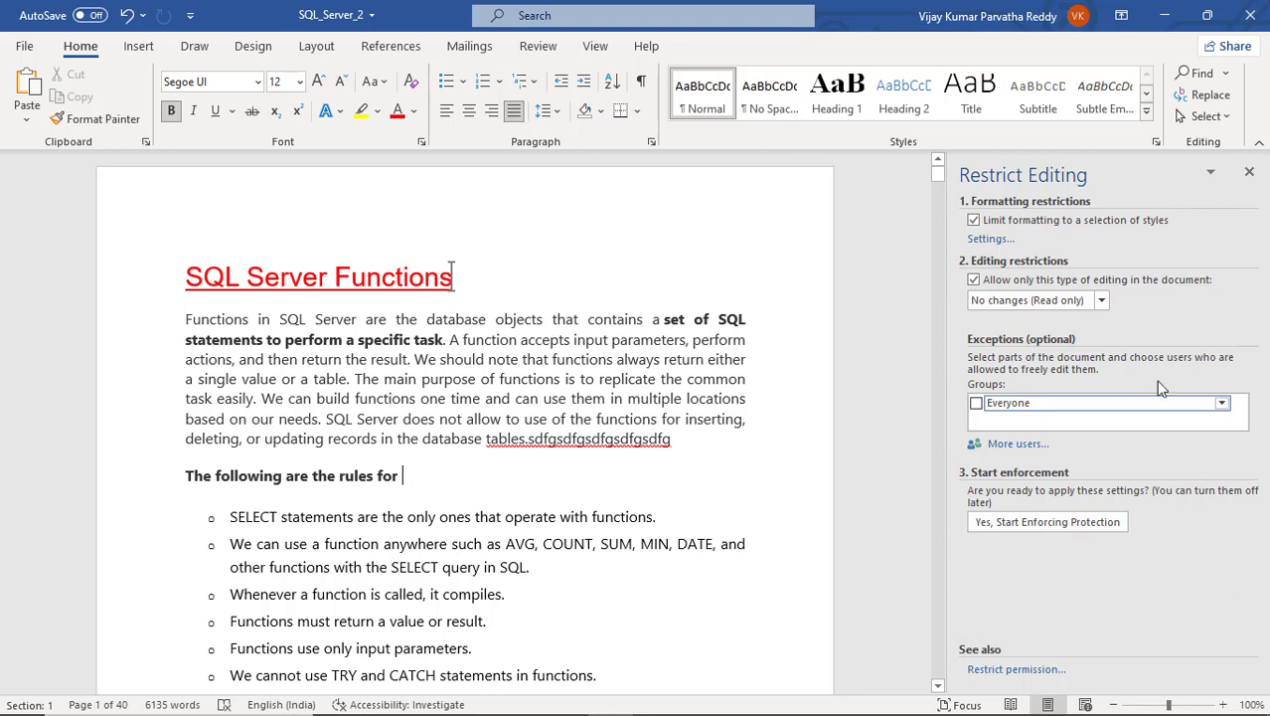
click(1249, 174)
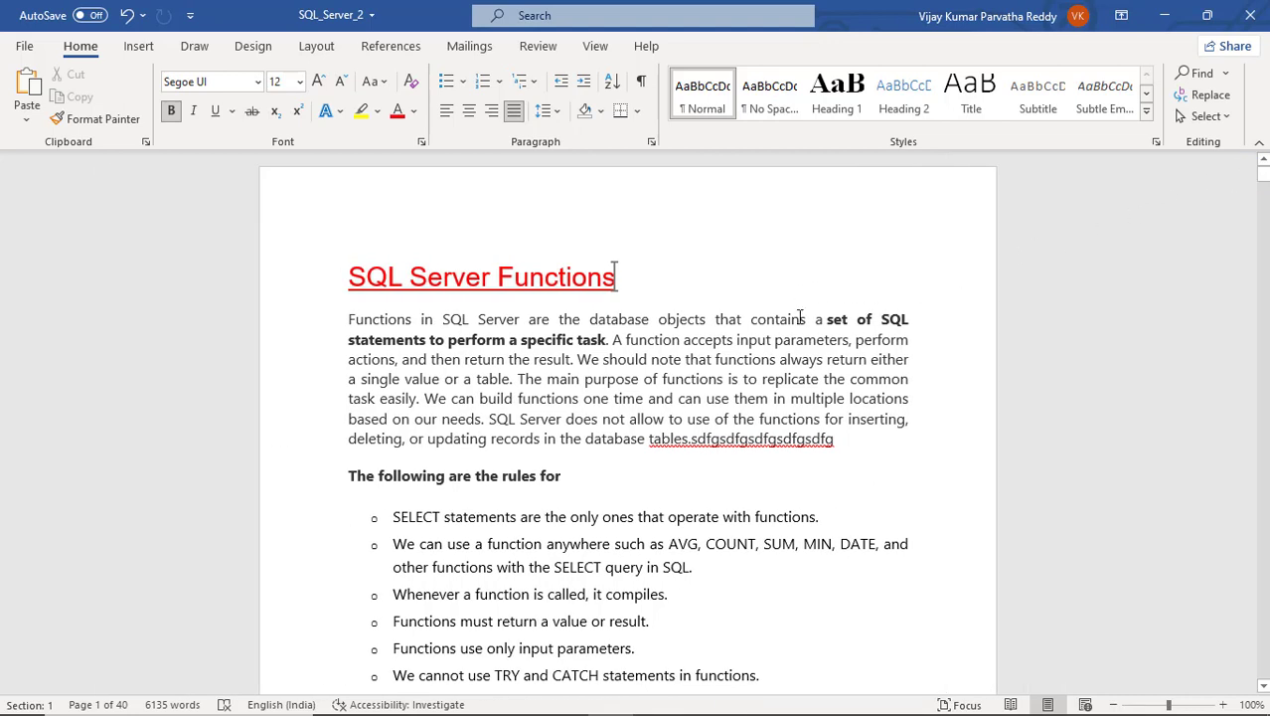
key(ctrl+z)
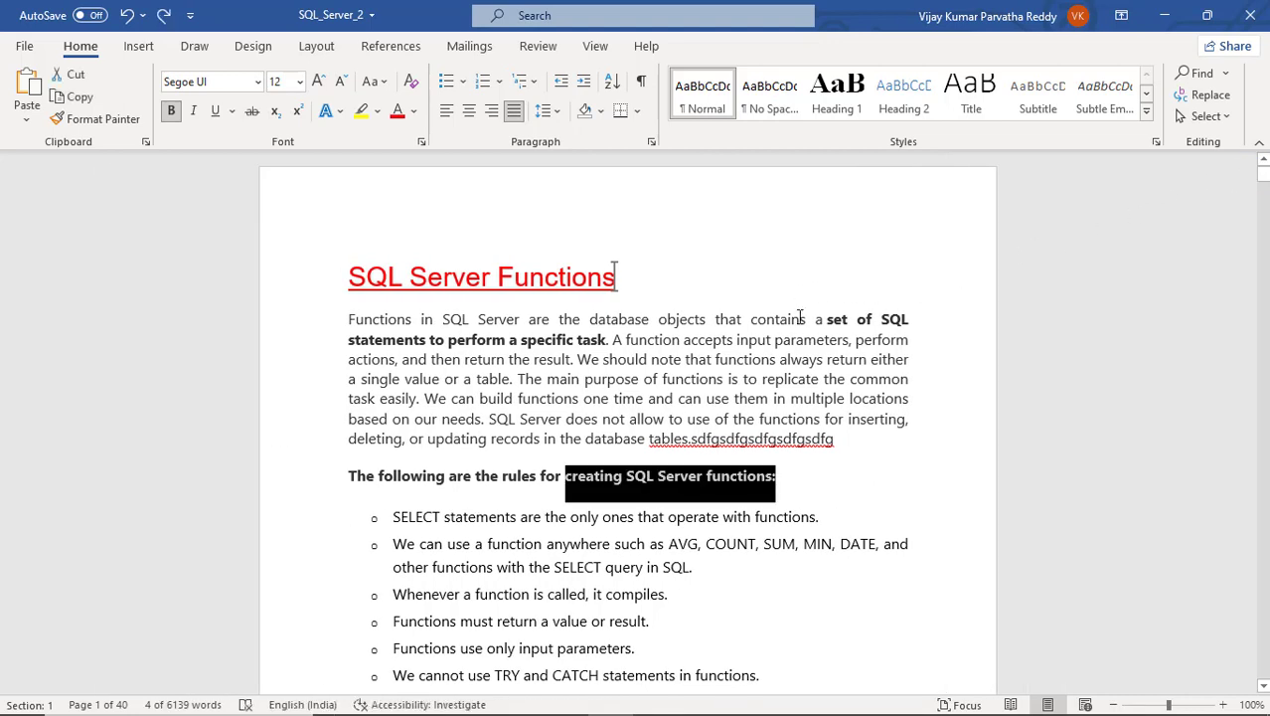
- Uncheck both formatting and editing restrictions, remove all exceptions, close the pane and save SQL_Server_2
click(536, 51)
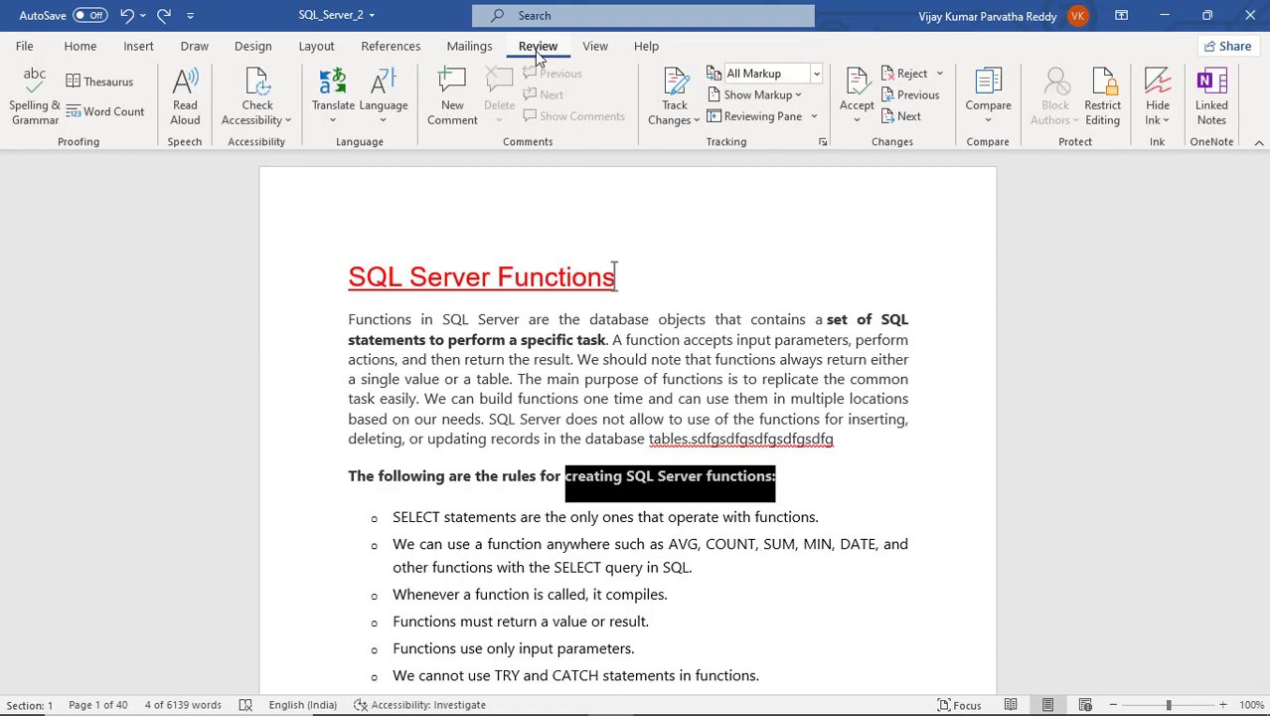
click(1113, 116)
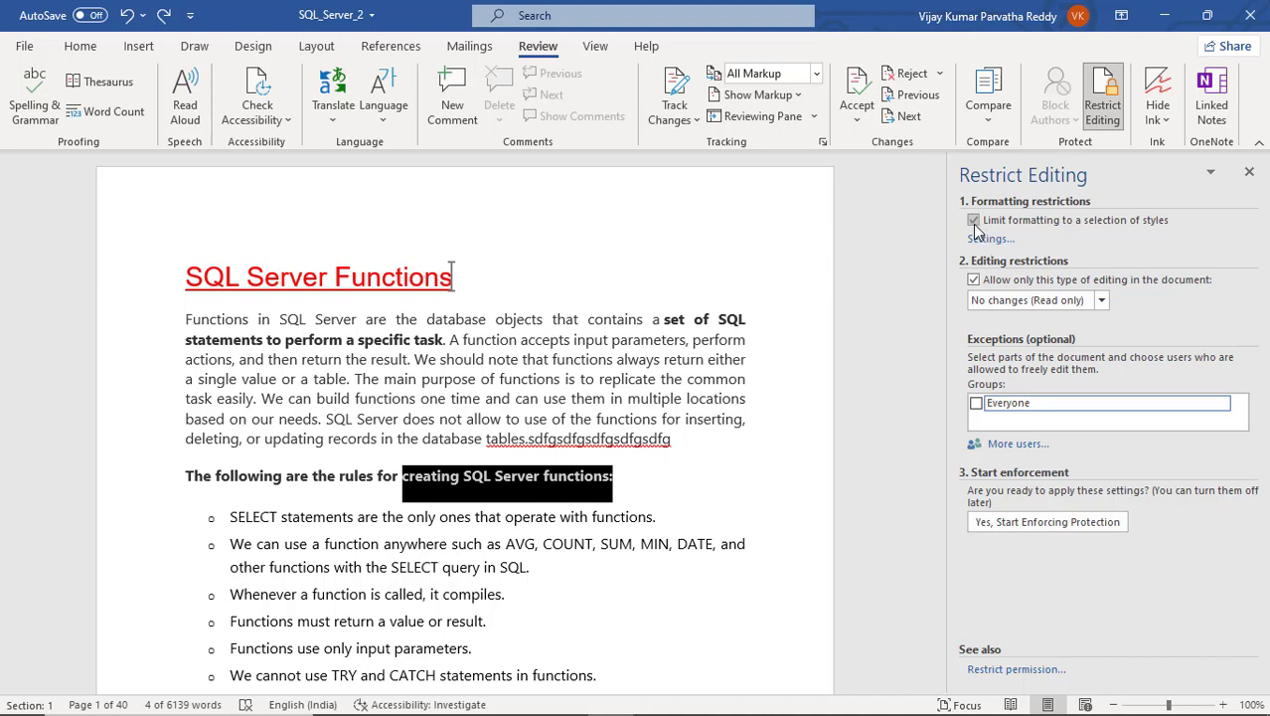
click(490, 282)
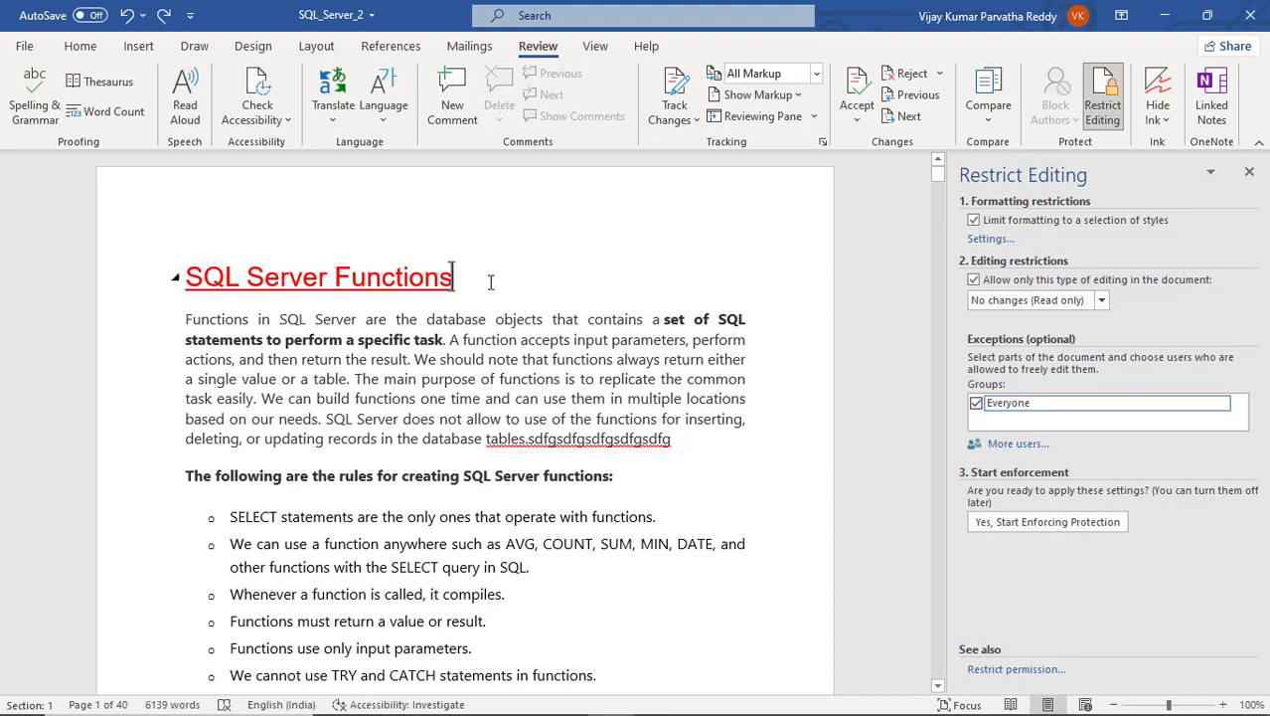
click(973, 221)
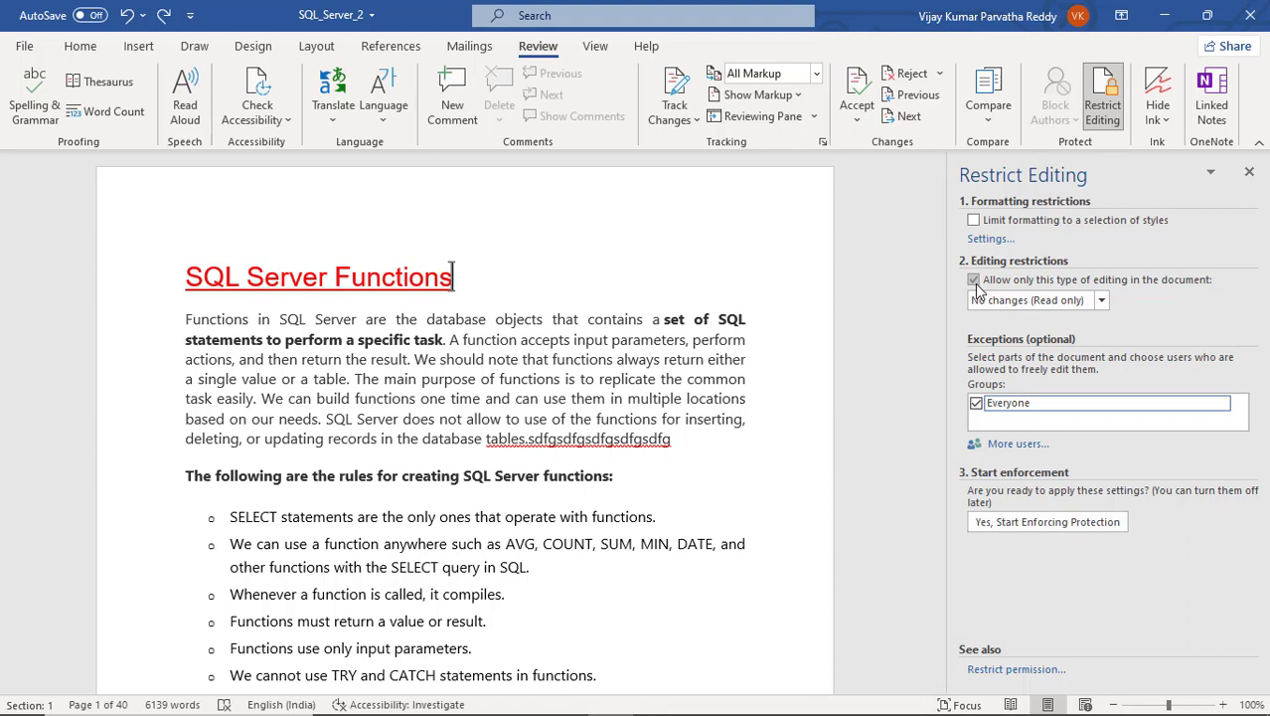
click(973, 280)
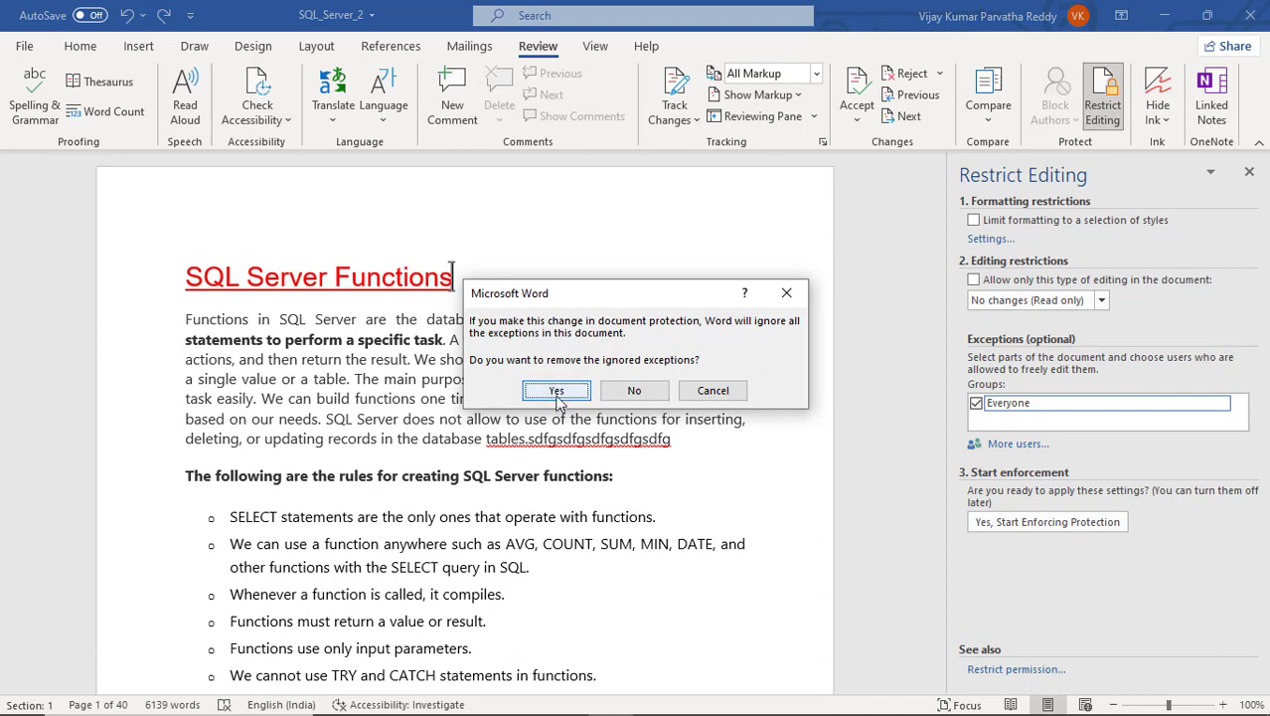
click(628, 392)
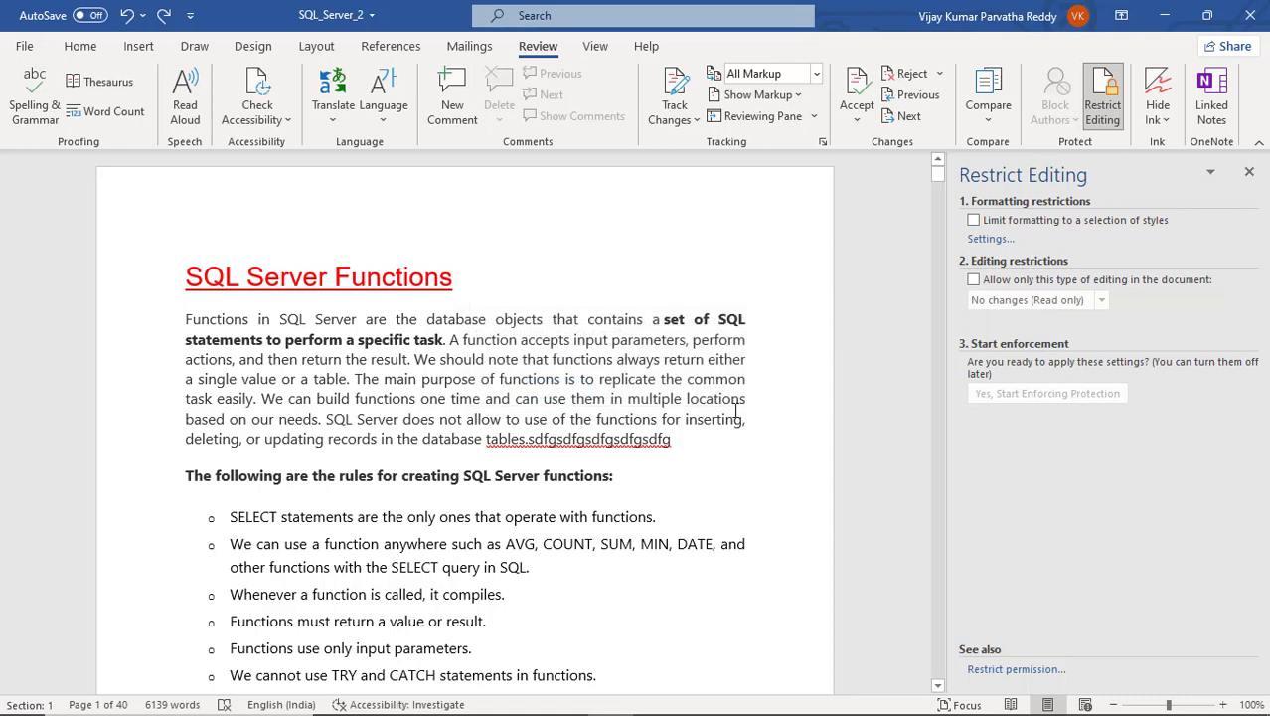
click(1250, 174)
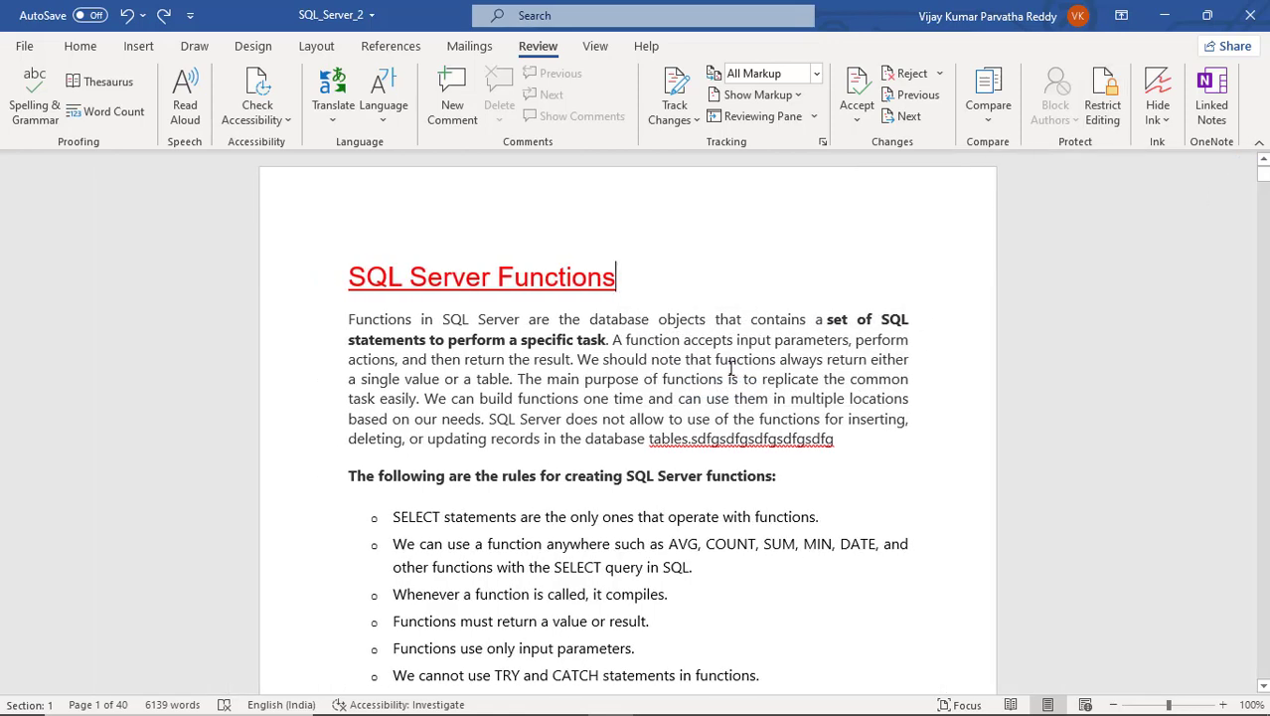
key(ctrl+s)
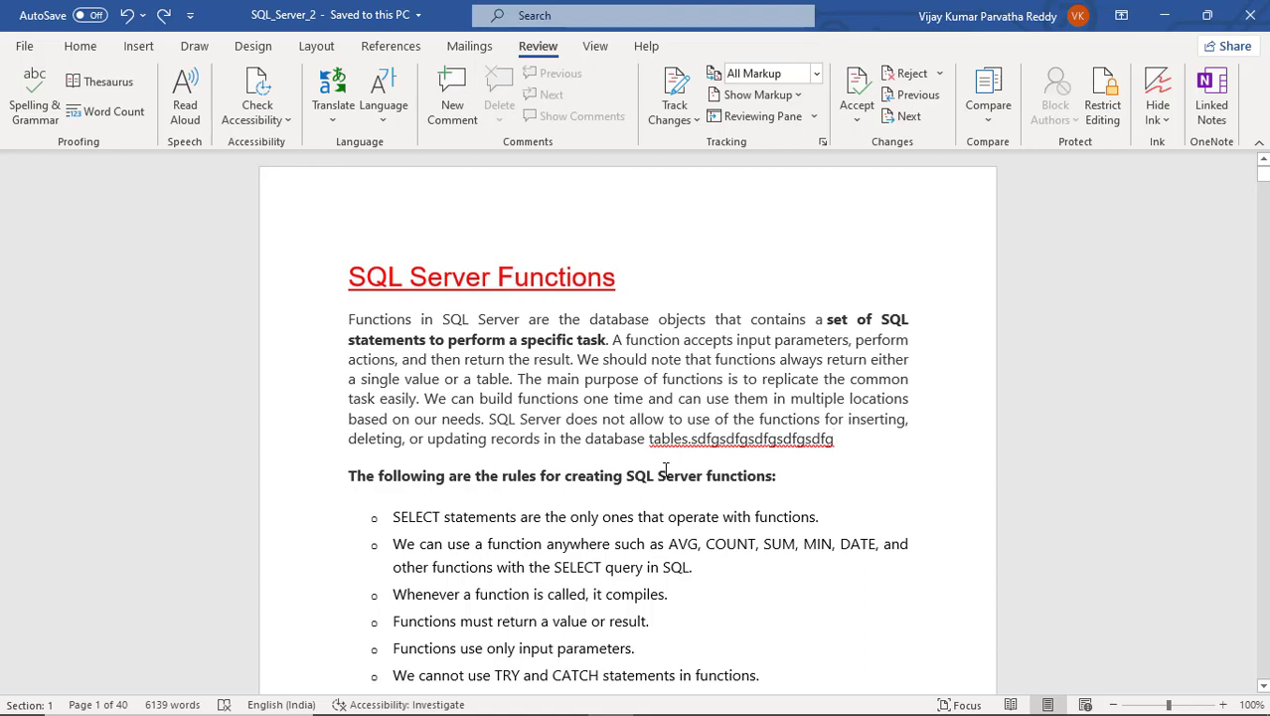
mouse_move(767, 713)
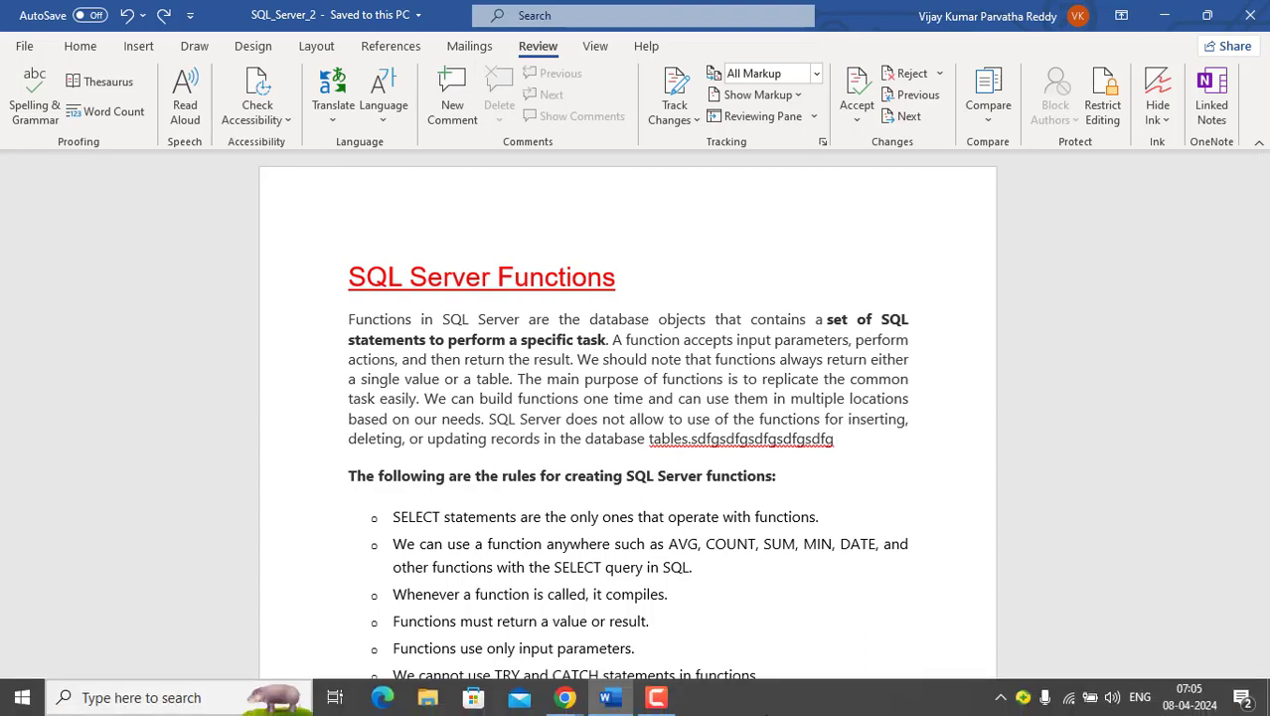